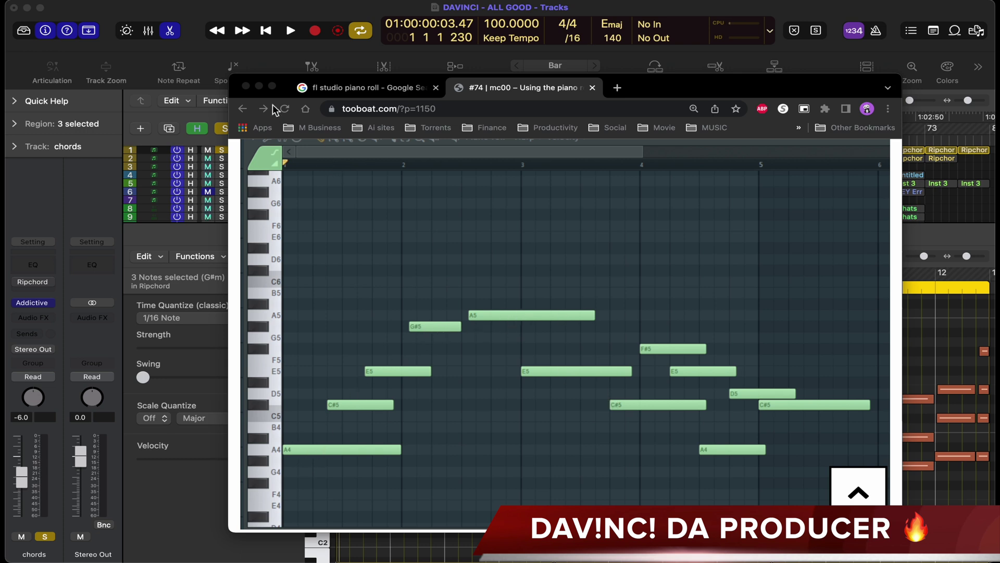
Minimize the Chrome window showing the FL Studio piano roll reference page
{"action": "left_click", "coordinate": [258, 87]}
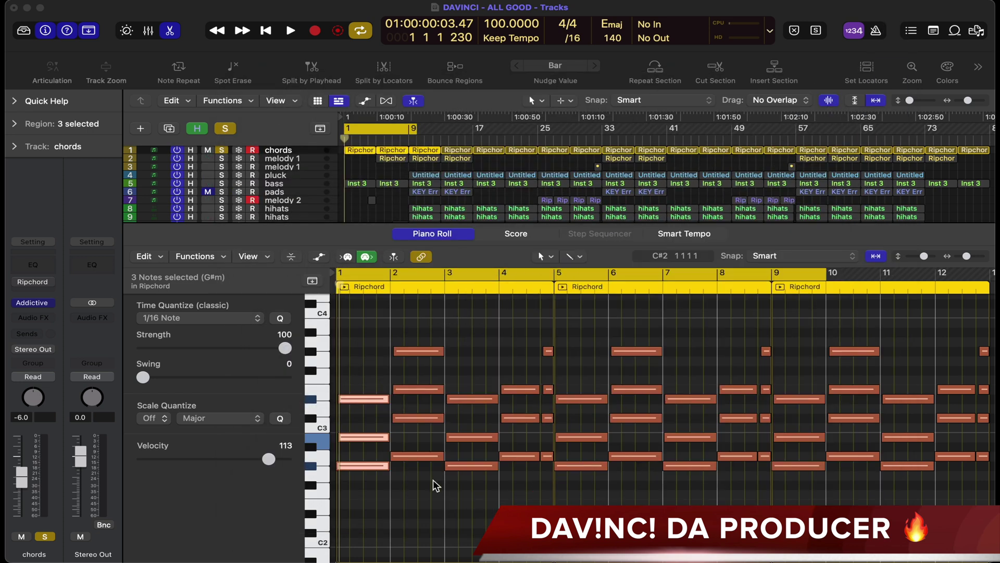
Select and inspect the bar 1 and bar 2 chord notes, then deselect them and open the piano roll View menu
{"action": "left_click", "coordinate": [376, 328]}
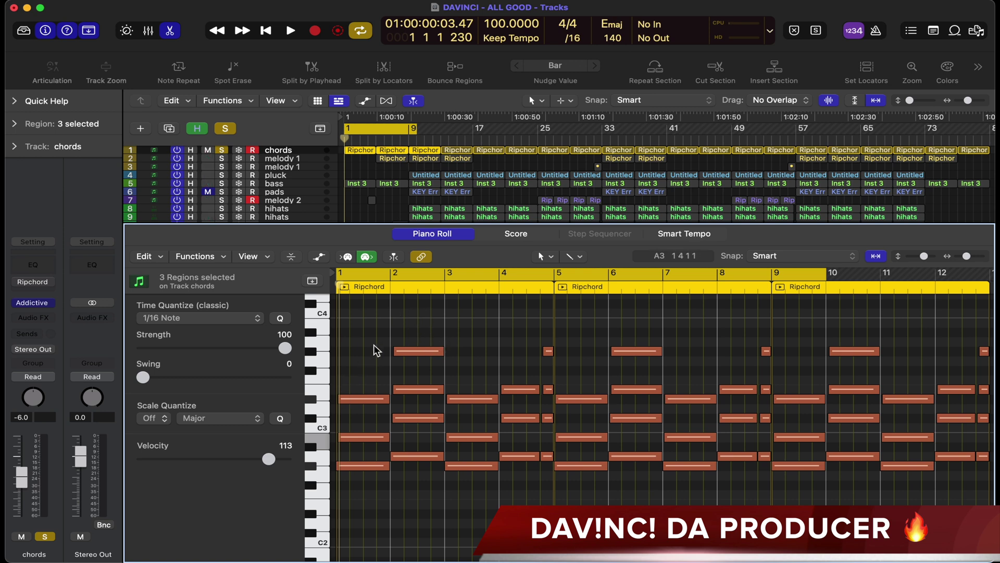
{"action": "left_click", "coordinate": [364, 399]}
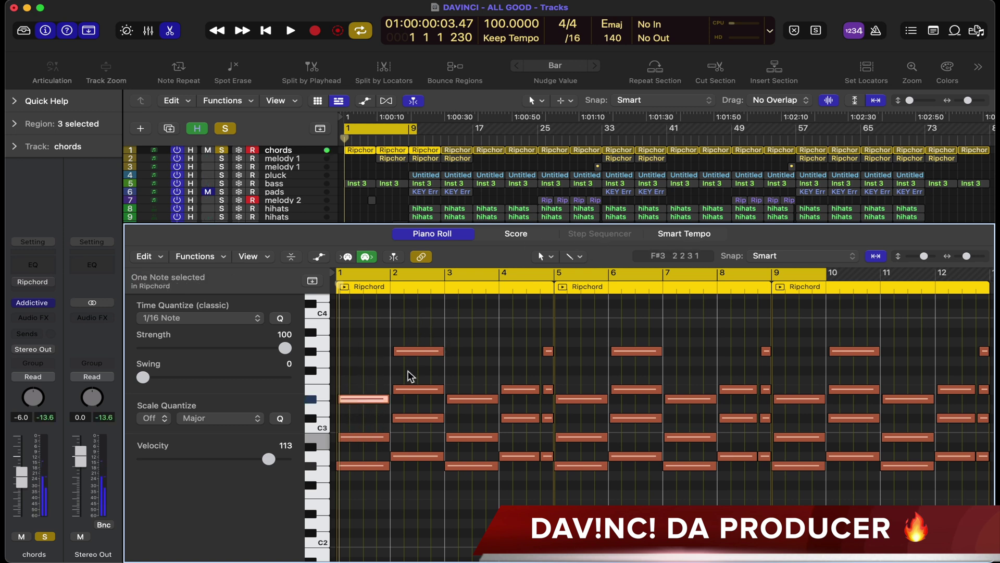
{"action": "left_click", "coordinate": [420, 352]}
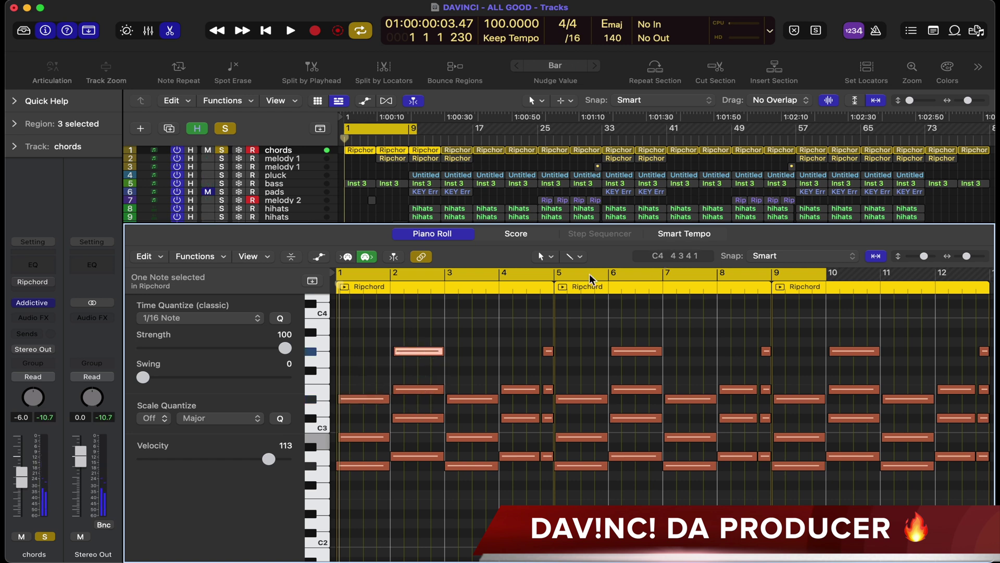
{"action": "left_click_drag", "start_coordinate": [375, 371], "coordinate": [358, 520]}
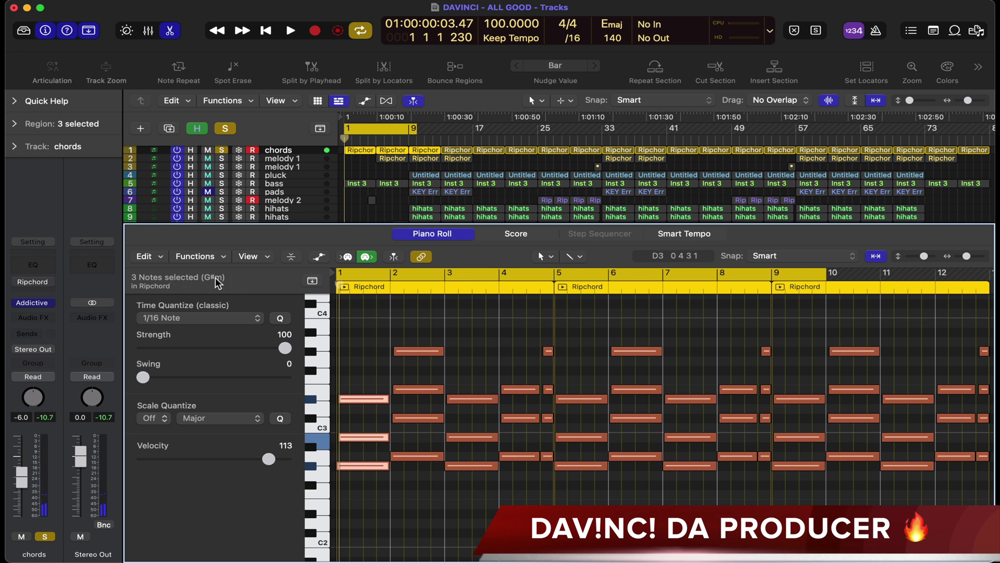
{"action": "left_click", "coordinate": [476, 342]}
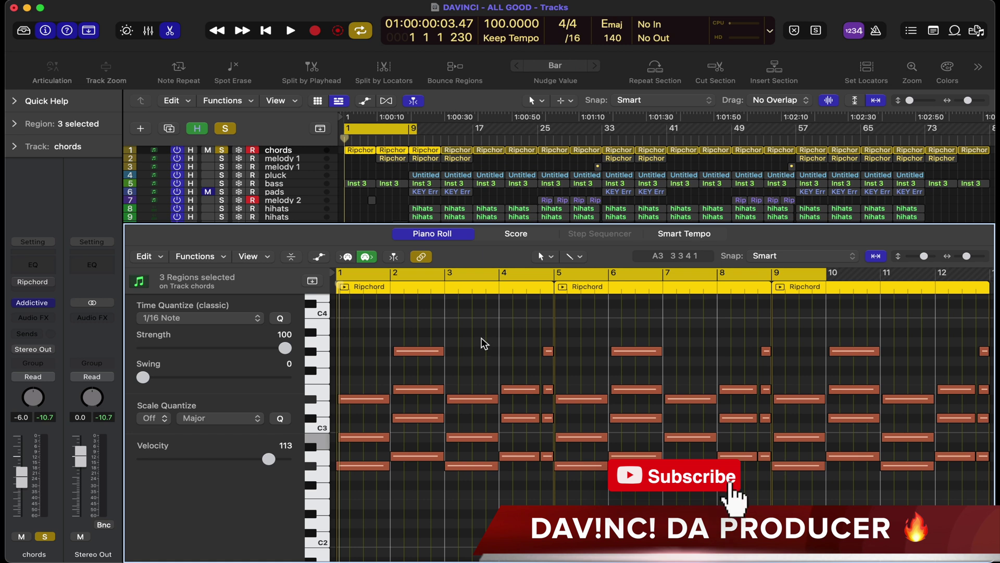
{"action": "left_click", "coordinate": [265, 257]}
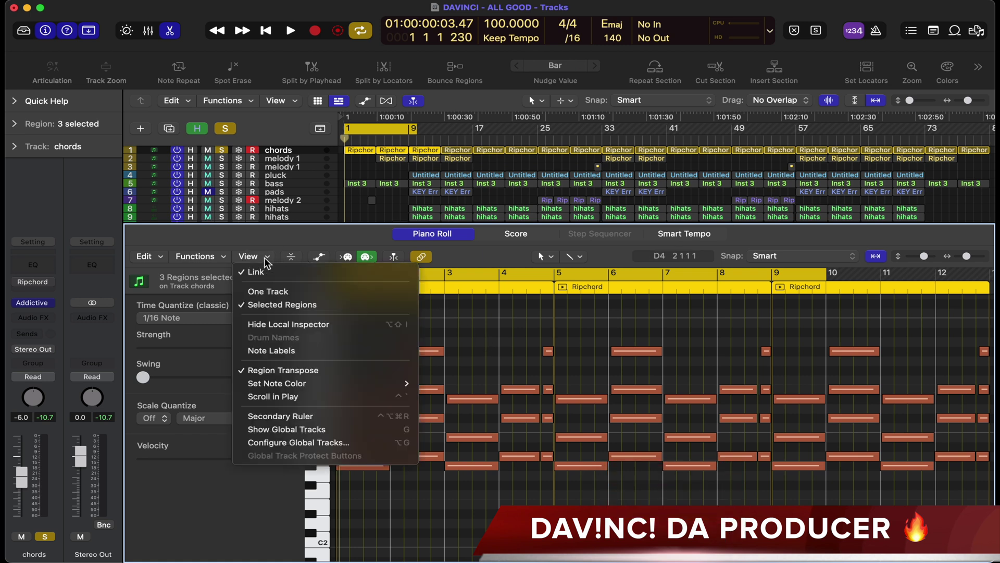
Turn on note labels, hide the inspector, and zoom in on the chord notes
{"action": "left_click", "coordinate": [272, 350]}
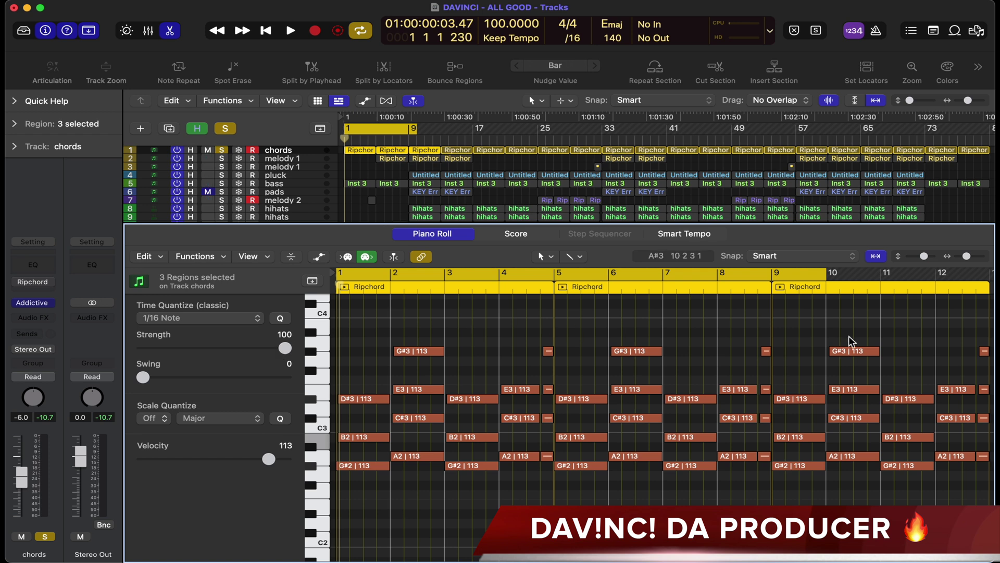
{"action": "left_click", "coordinate": [46, 31]}
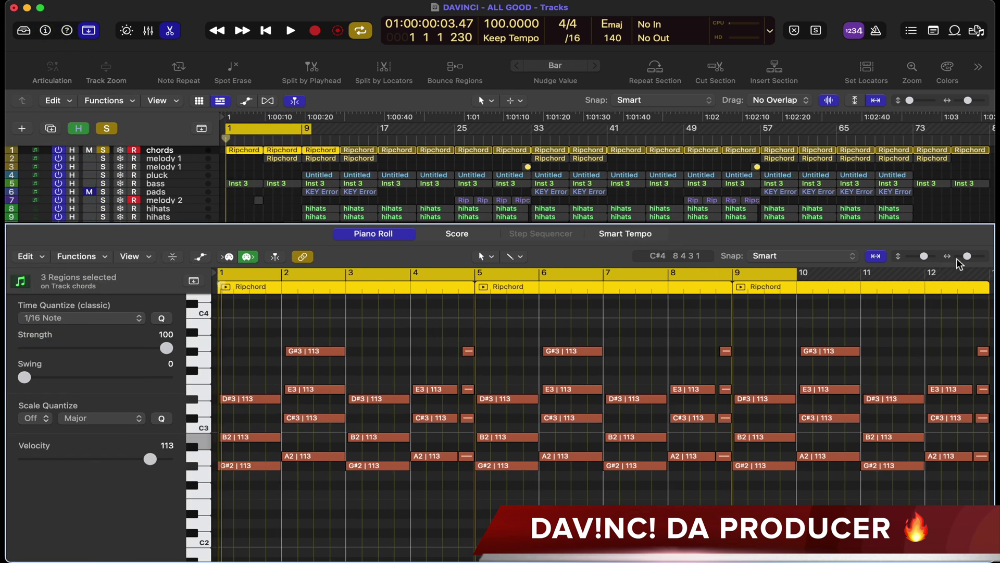
{"action": "left_click_drag", "start_coordinate": [967, 256], "coordinate": [973, 260]}
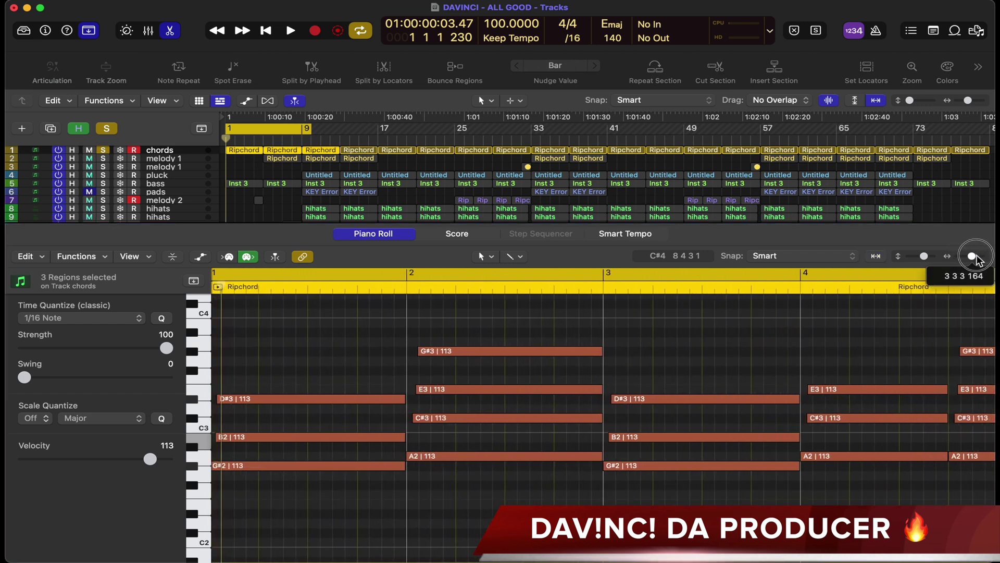
{"action": "scroll", "coordinate": [609, 384], "scroll_direction": "right", "scroll_amount": 1}
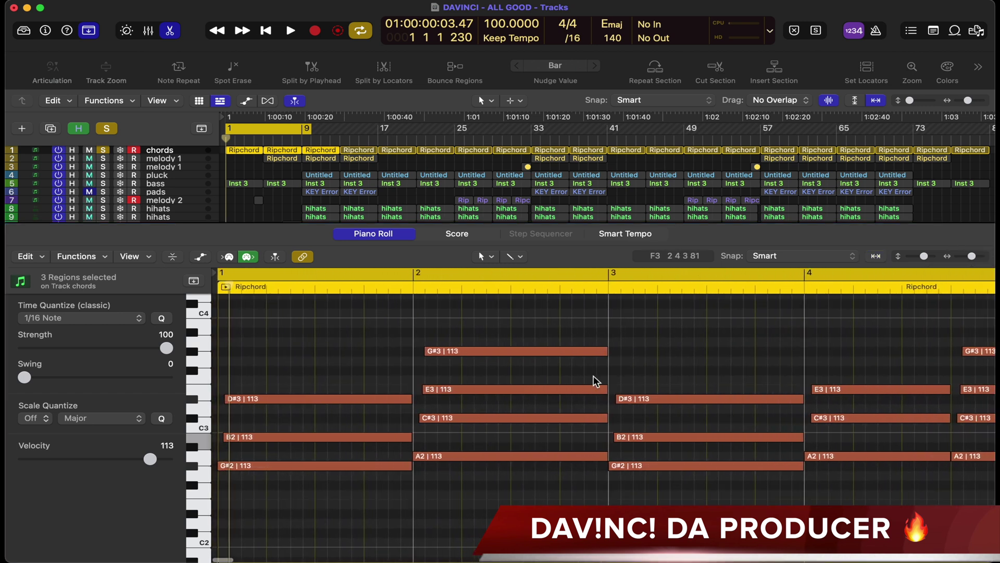
Glance at the FL Studio reference page, then zoom the piano roll out to show bars 1–7
{"action": "mouse_move", "coordinate": [673, 544]}
{"action": "left_click", "coordinate": [937, 544]}
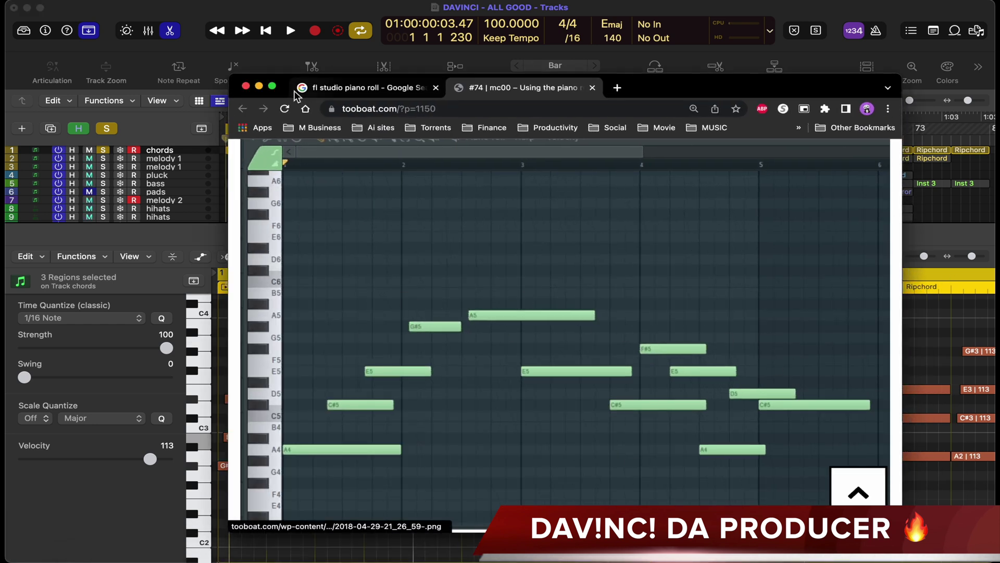
{"action": "left_click", "coordinate": [328, 44]}
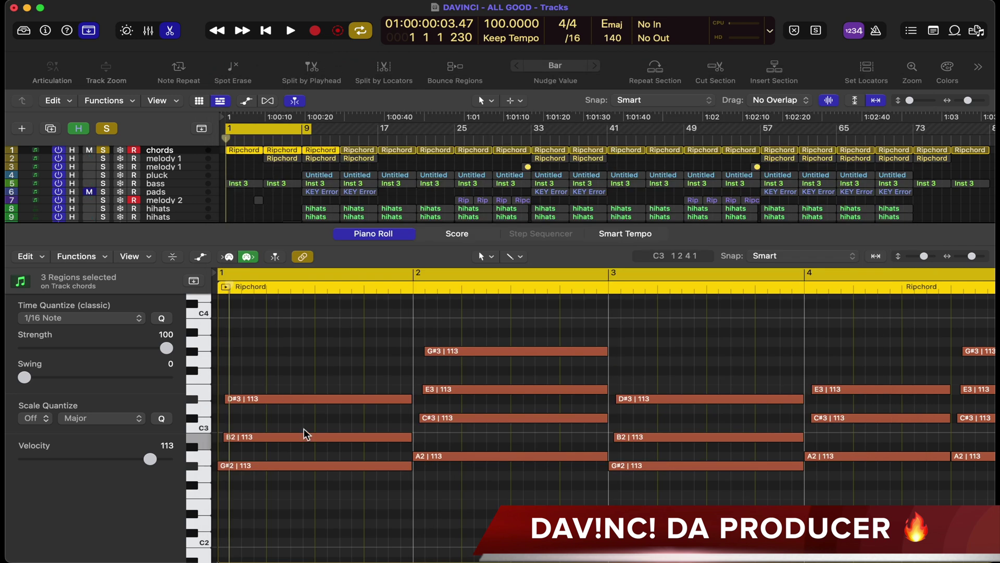
{"action": "left_click_drag", "start_coordinate": [971, 256], "coordinate": [964, 263]}
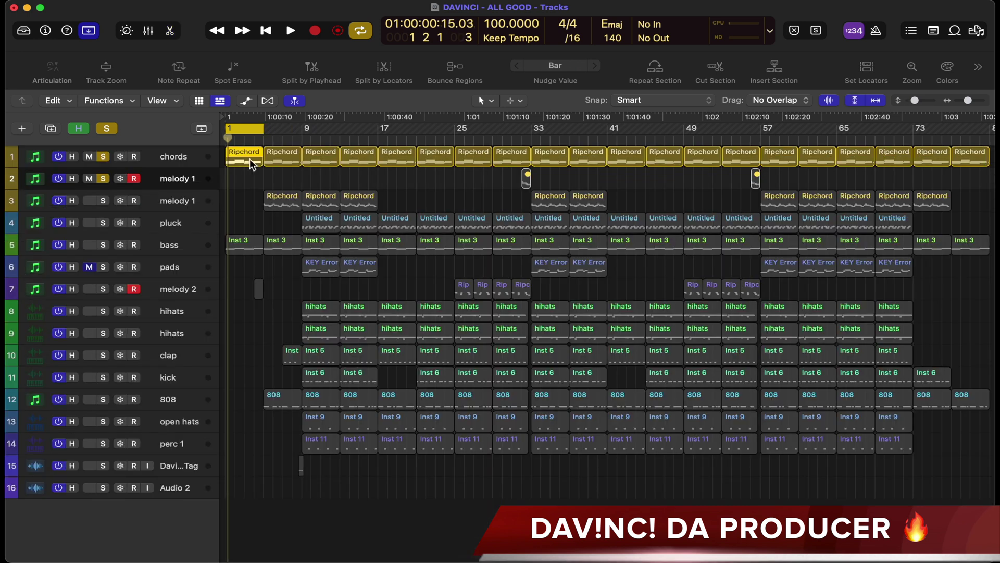
{"action": "key", "text": "e"}
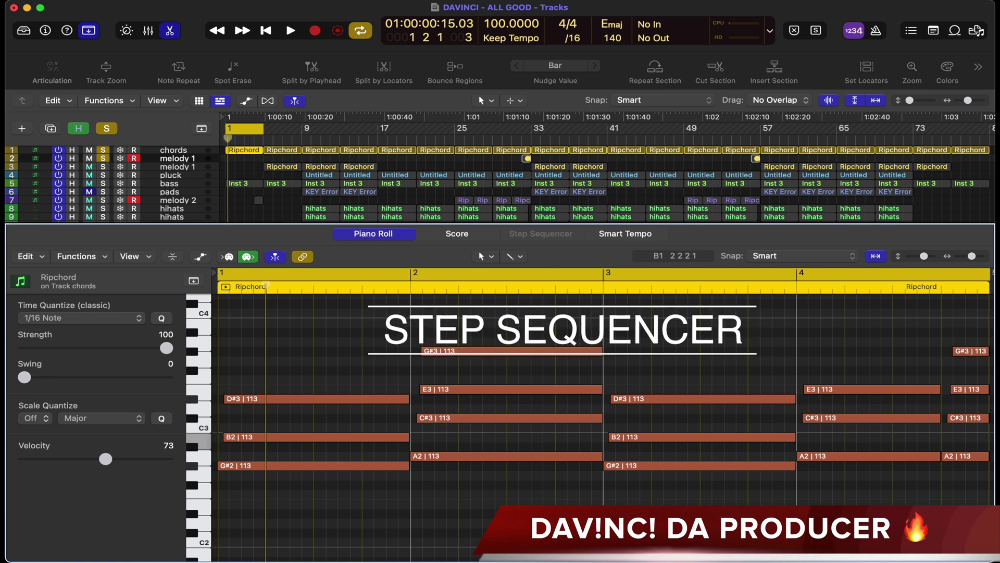
{"action": "left_click", "coordinate": [397, 537]}
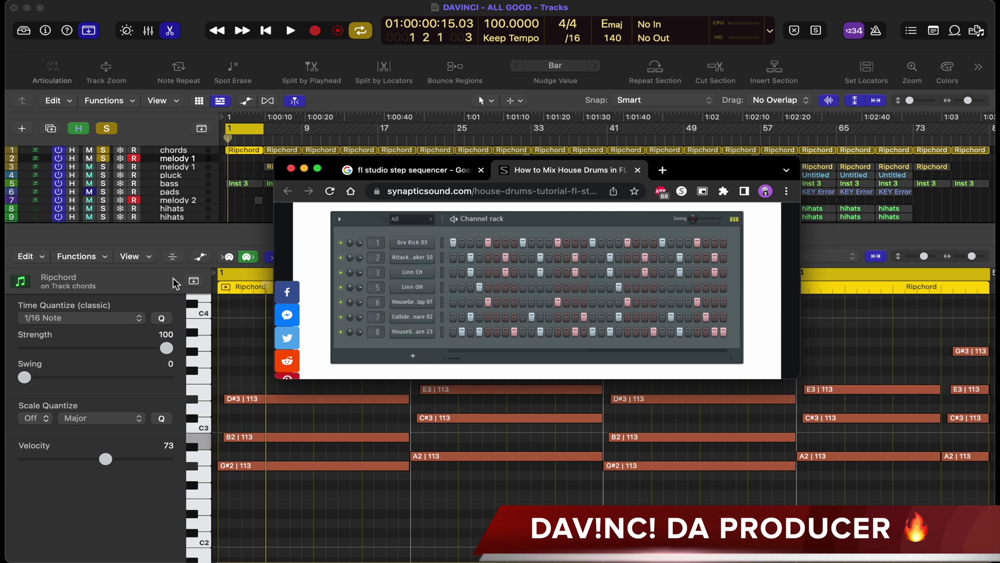
{"action": "left_click", "coordinate": [229, 235]}
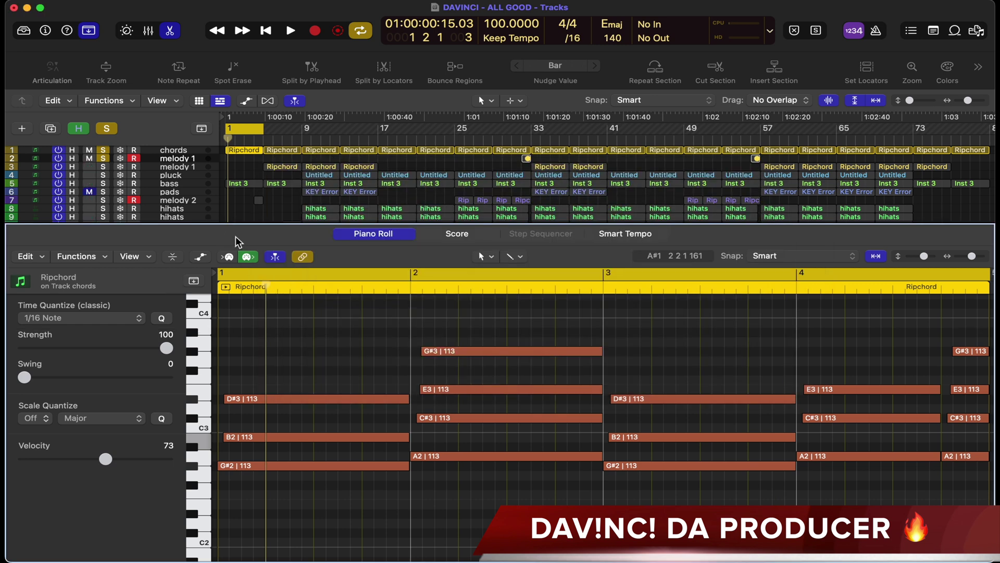
Create a pattern region on the melody 1 track and try toggling its first steps
{"action": "right_click", "coordinate": [233, 161]}
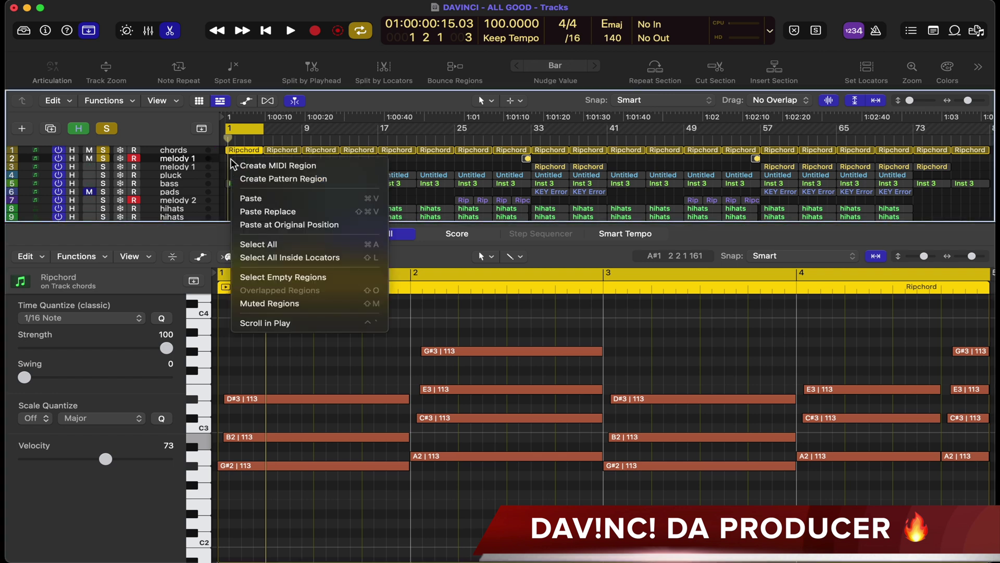
{"action": "left_click", "coordinate": [259, 179]}
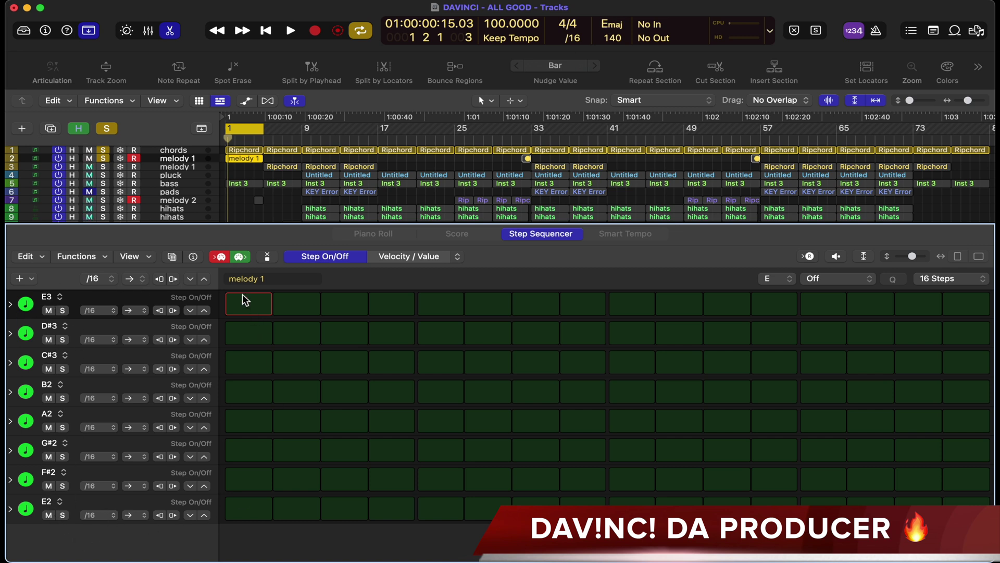
{"action": "left_click_drag", "start_coordinate": [245, 303], "coordinate": [248, 507]}
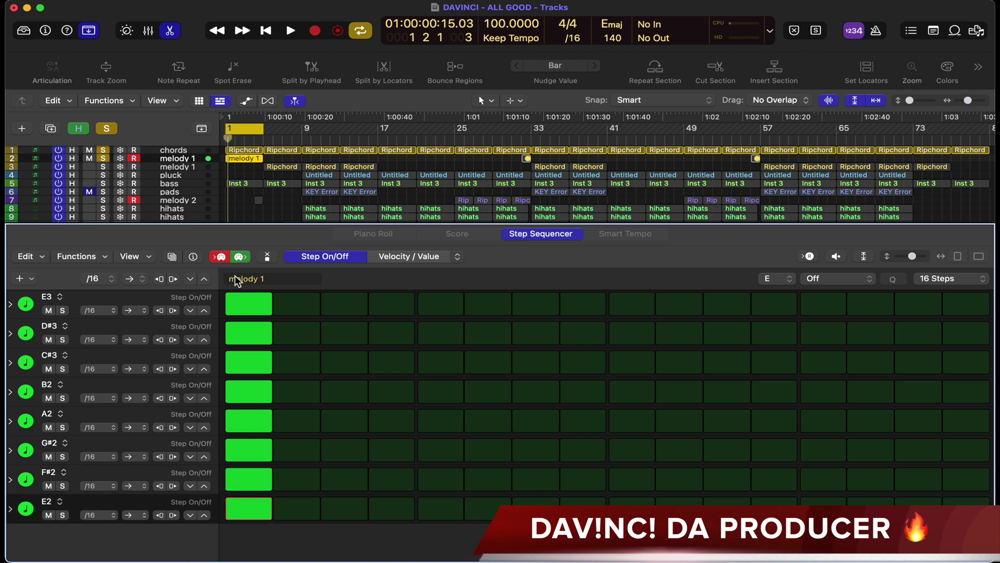
{"action": "mouse_move", "coordinate": [253, 329]}
{"action": "left_mouse_down"}
{"action": "mouse_move", "coordinate": [246, 507]}
{"action": "mouse_move", "coordinate": [245, 309]}
{"action": "left_mouse_up"}
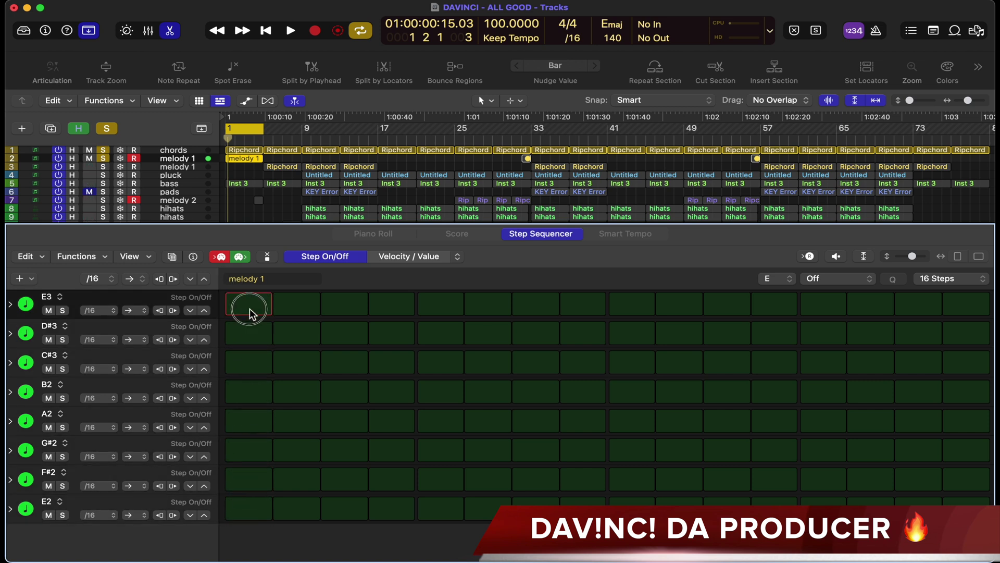
Toggle MIDI input recording and switch the first steps on and off, leaving the pattern empty
{"action": "left_click", "coordinate": [220, 257]}
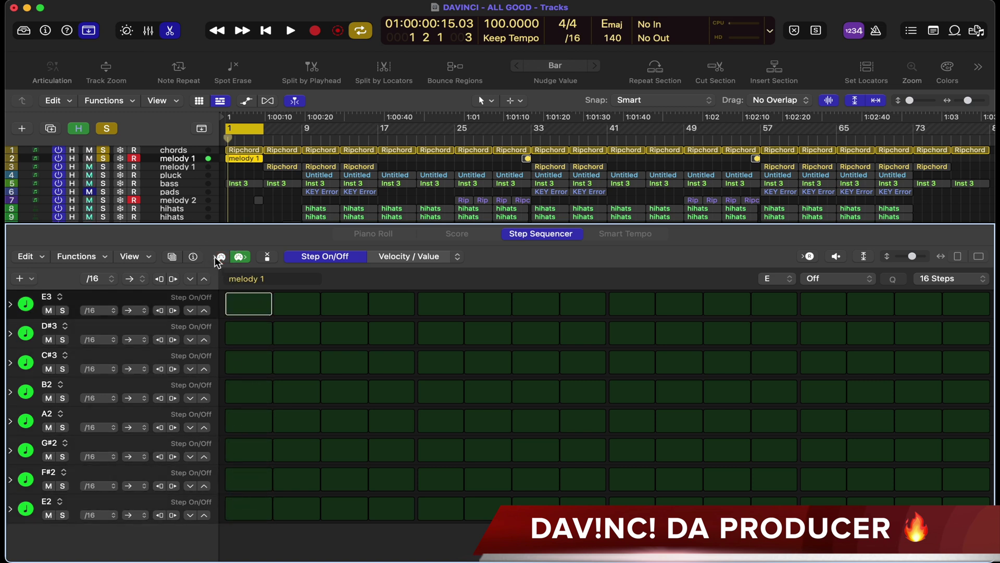
{"action": "left_click", "coordinate": [219, 257]}
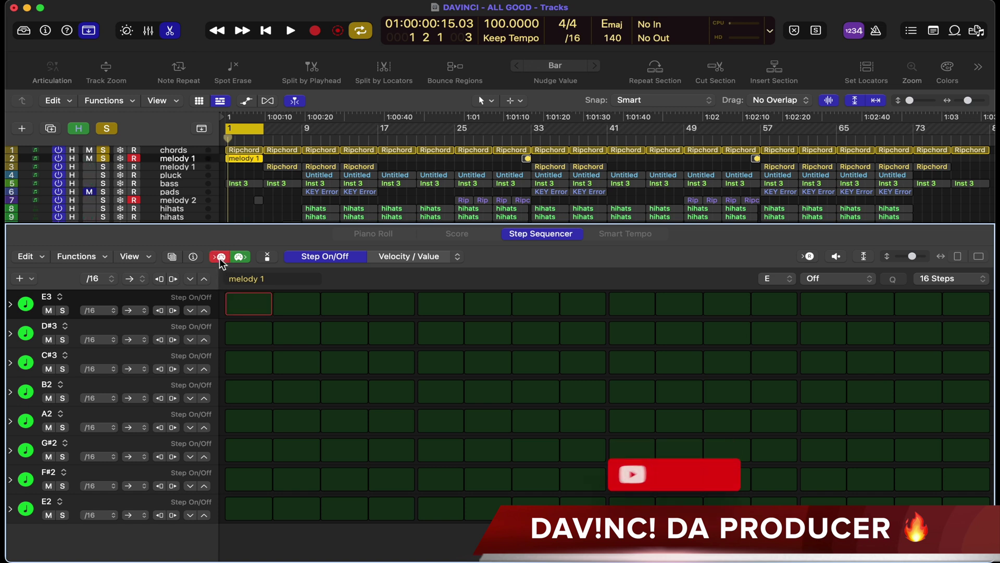
{"action": "left_click_drag", "start_coordinate": [248, 303], "coordinate": [253, 509]}
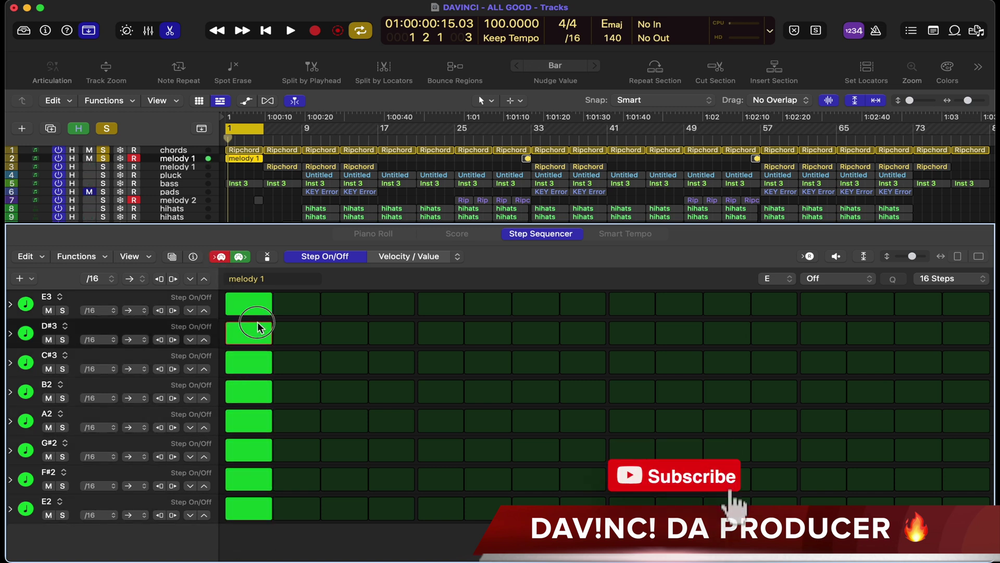
{"action": "left_click", "coordinate": [220, 257]}
{"action": "left_click_drag", "start_coordinate": [240, 303], "coordinate": [252, 509]}
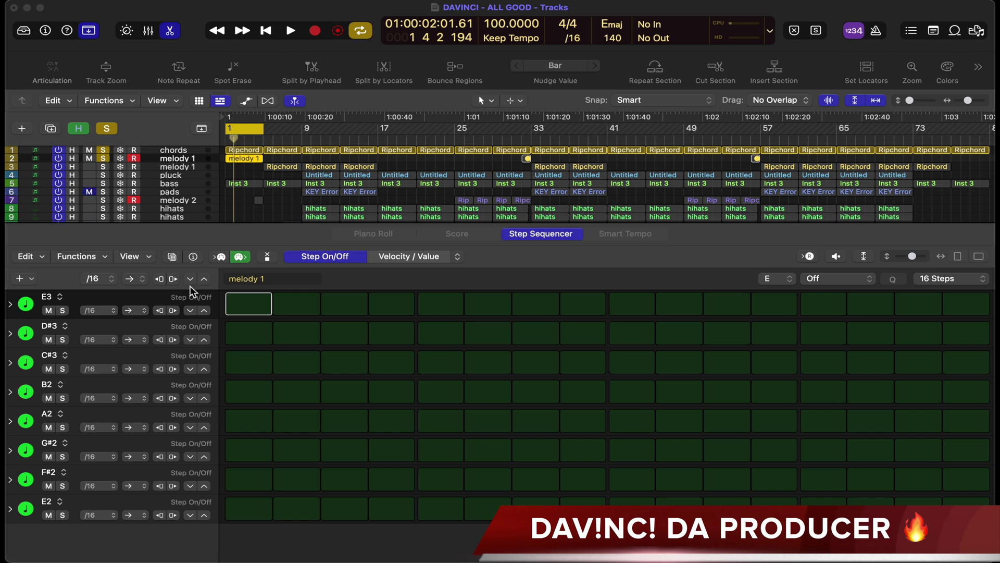
Transpose the step-sequencer pitch rows up an octave so they span E4 to E5
{"action": "scroll", "coordinate": [312, 333], "scroll_direction": "up", "scroll_amount": 4}
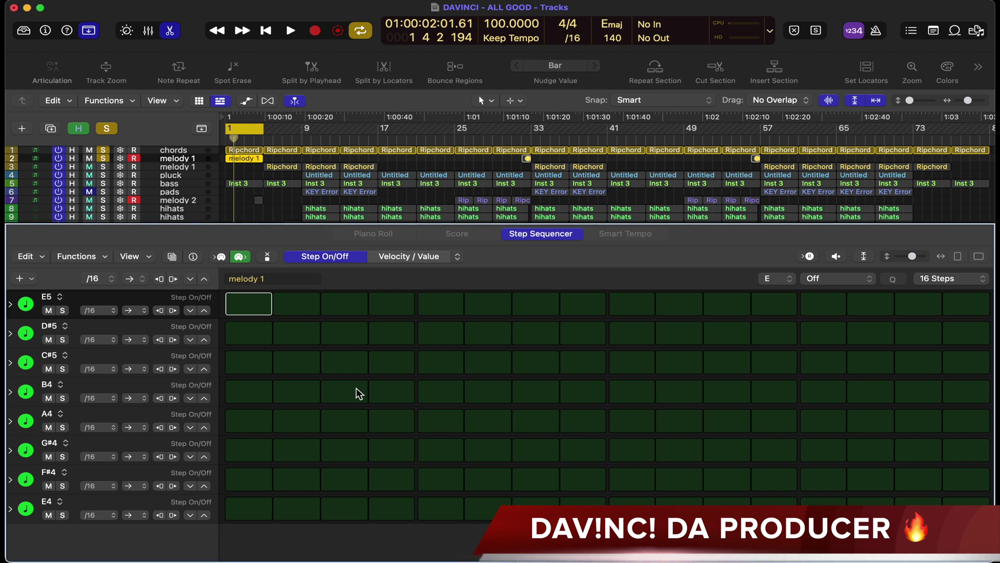
{"action": "scroll", "coordinate": [359, 393], "scroll_direction": "down", "scroll_amount": 4}
{"action": "scroll", "coordinate": [360, 393], "scroll_direction": "up", "scroll_amount": 12}
{"action": "scroll", "coordinate": [360, 393], "scroll_direction": "down", "scroll_amount": 4}
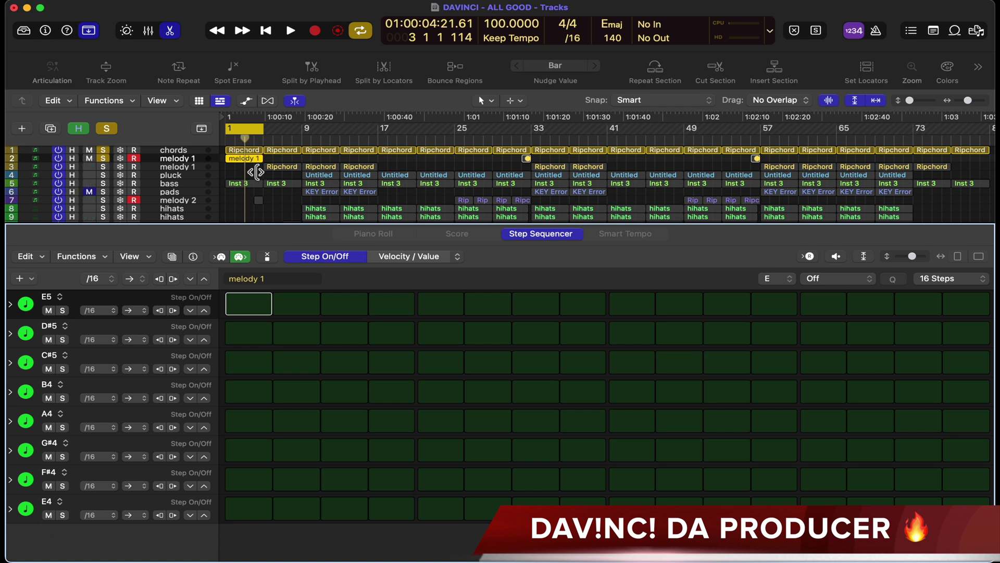
Play back the Ripchord chord region, then open melody 1 in the step sequencer and start playback
{"action": "left_click", "coordinate": [250, 151]}
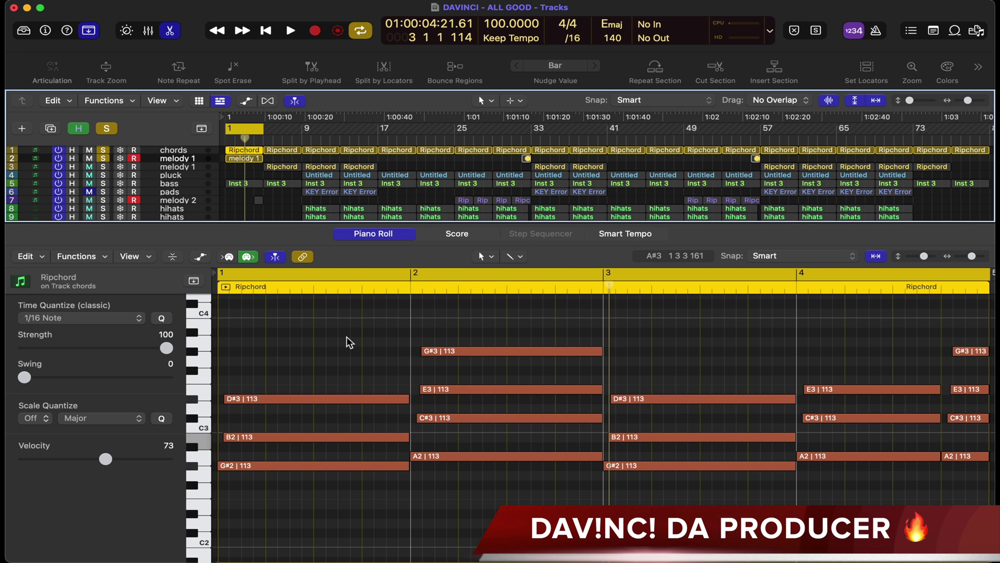
{"action": "key", "text": "space"}
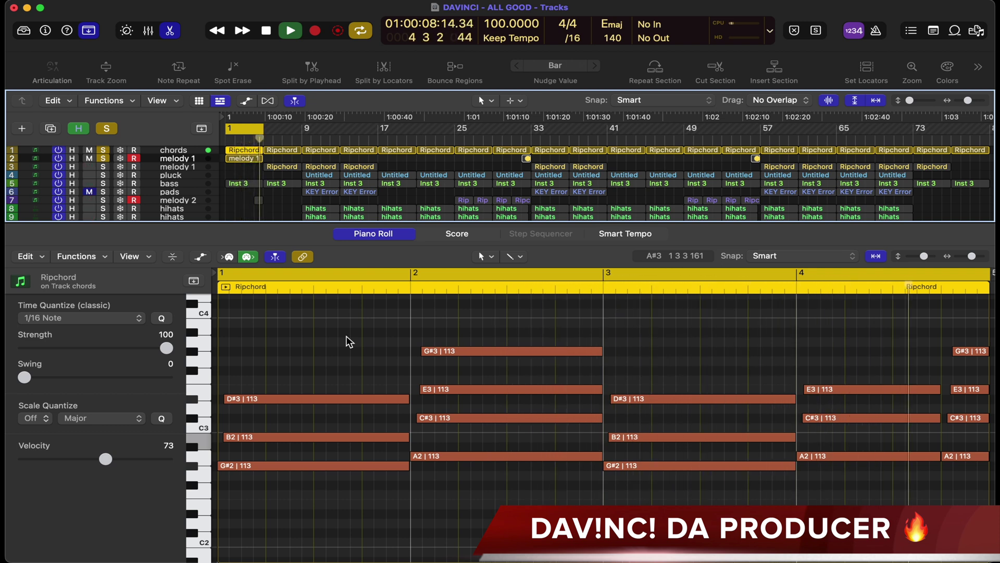
{"action": "key", "text": "space"}
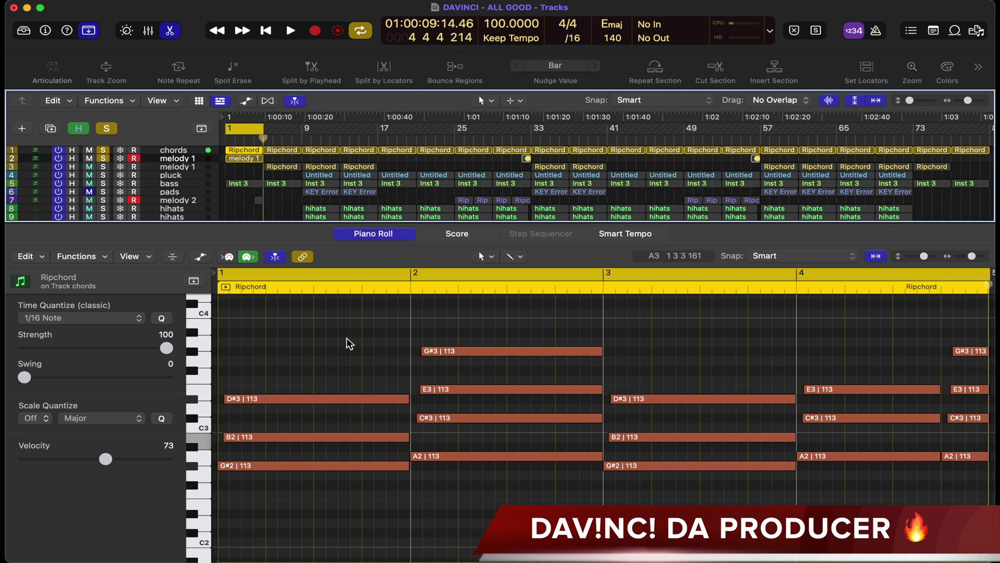
{"action": "left_click", "coordinate": [244, 159]}
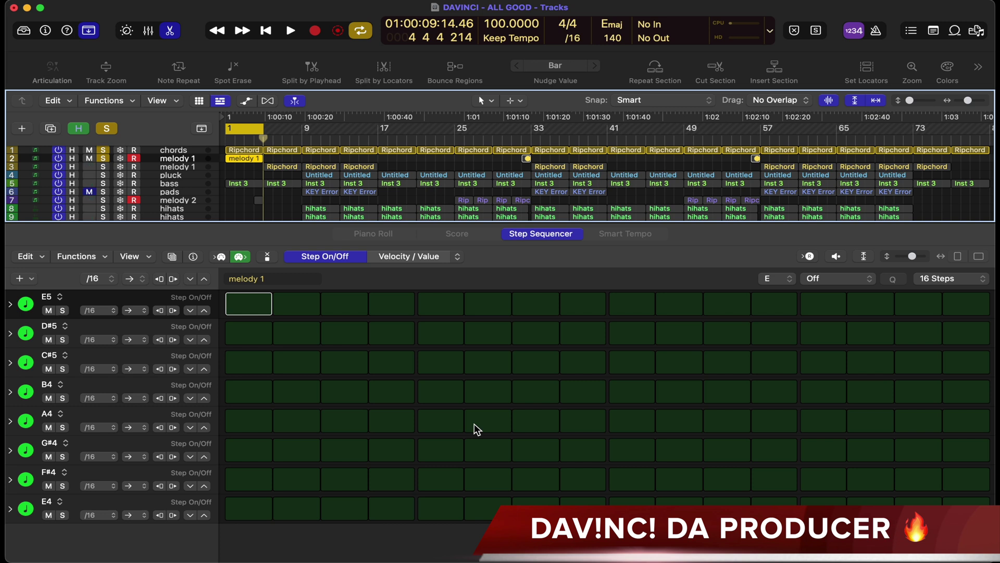
{"action": "key", "text": "space"}
Program E5, D#5, C#5, B4, C#5 in steps 1–5, then an A4–B4–C#5–B4–A4 phrase ending at step 16
{"action": "left_click", "coordinate": [248, 307]}
{"action": "left_click", "coordinate": [296, 333]}
{"action": "left_click", "coordinate": [343, 362]}
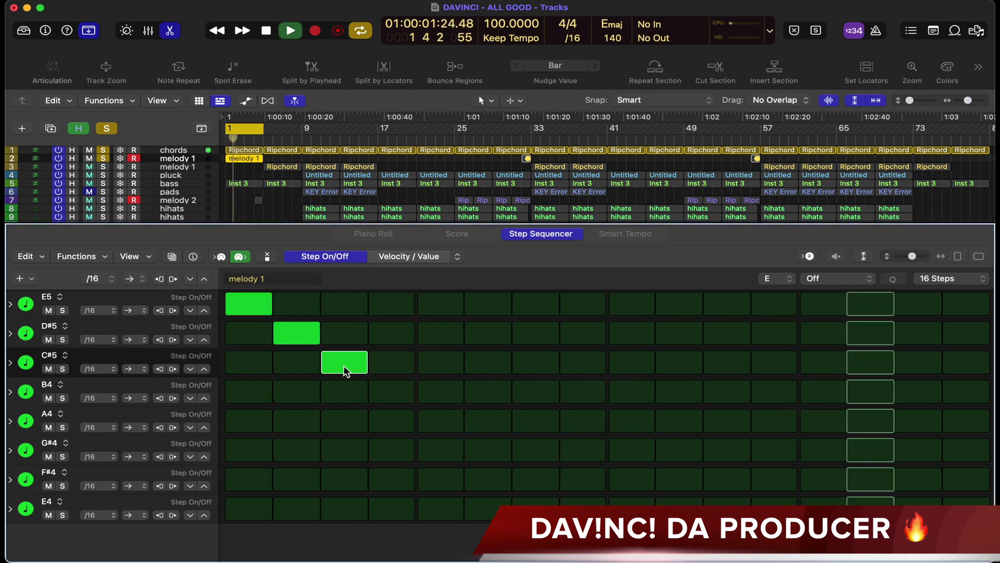
{"action": "left_click", "coordinate": [391, 391]}
{"action": "left_click", "coordinate": [440, 363]}
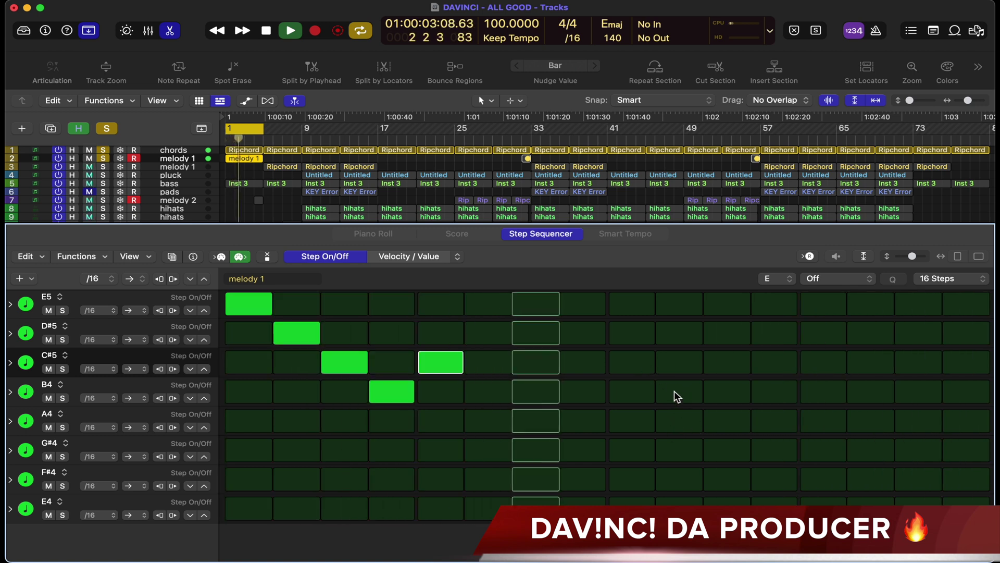
{"action": "left_click", "coordinate": [682, 420]}
{"action": "left_click", "coordinate": [727, 392]}
{"action": "left_click", "coordinate": [773, 363]}
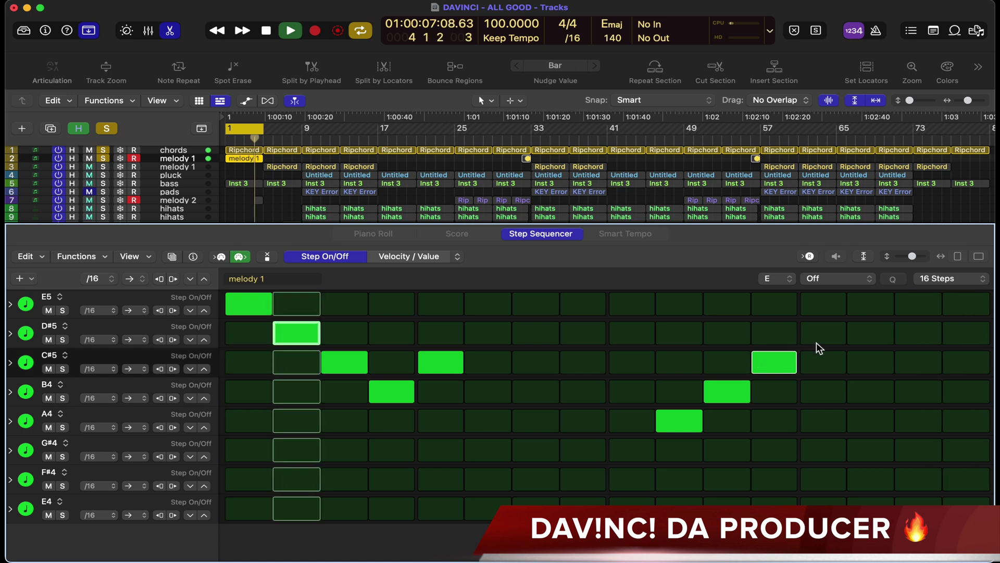
{"action": "left_click", "coordinate": [772, 362]}
{"action": "left_click", "coordinate": [821, 360]}
{"action": "left_click", "coordinate": [870, 395]}
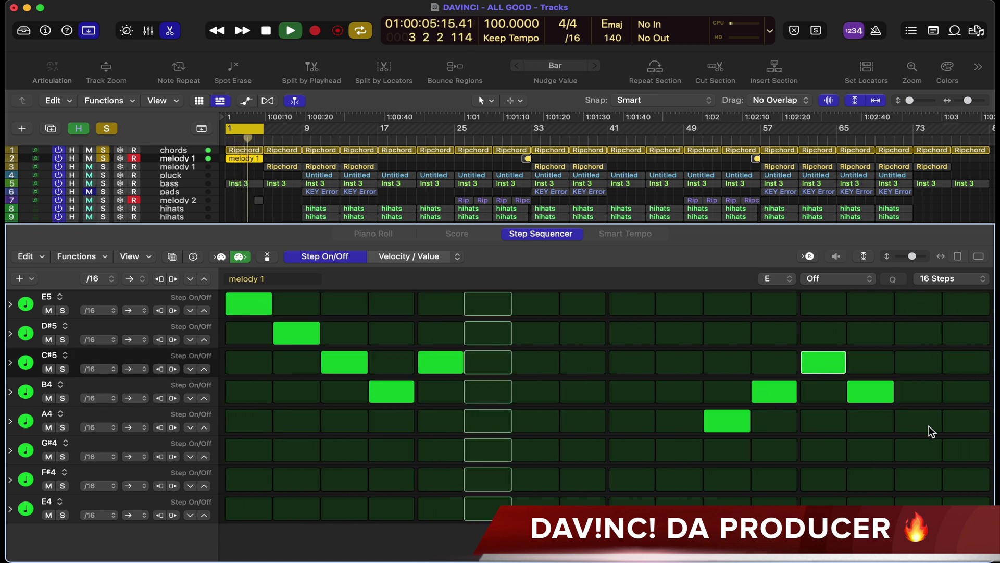
{"action": "left_click", "coordinate": [925, 428]}
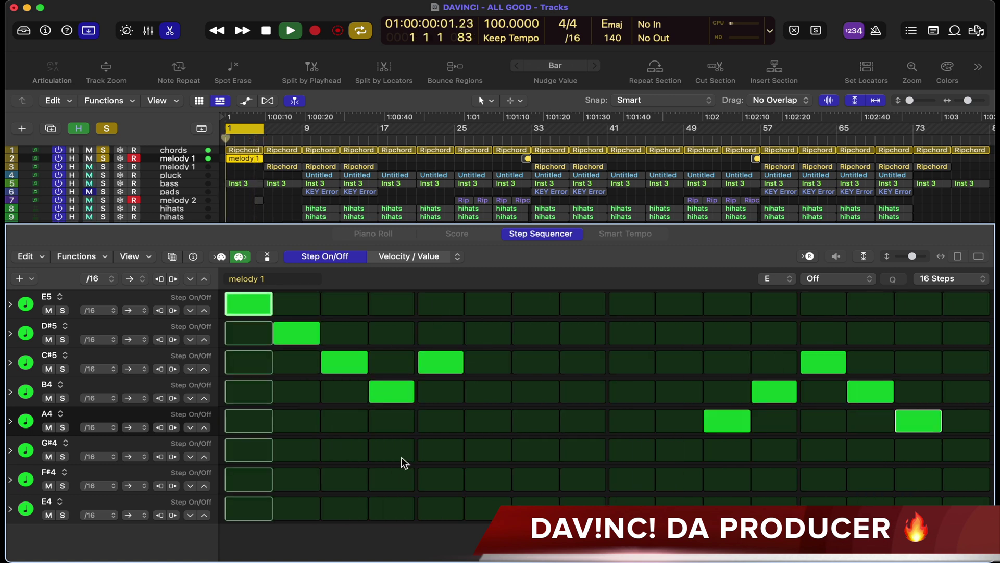
Stop playback, then replay and stop the melody pattern to audition it
{"action": "key", "text": "space"}
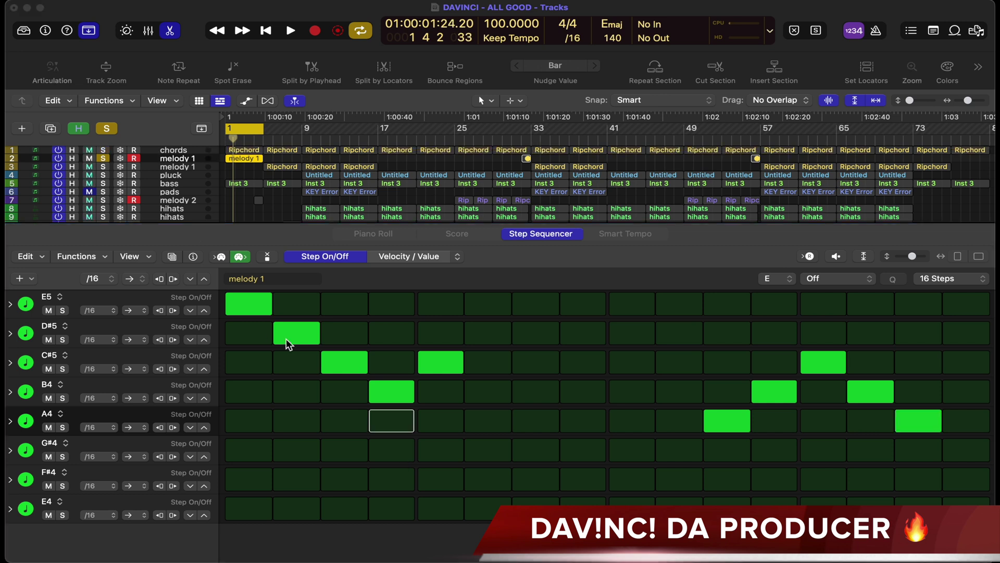
{"action": "left_click", "coordinate": [571, 267]}
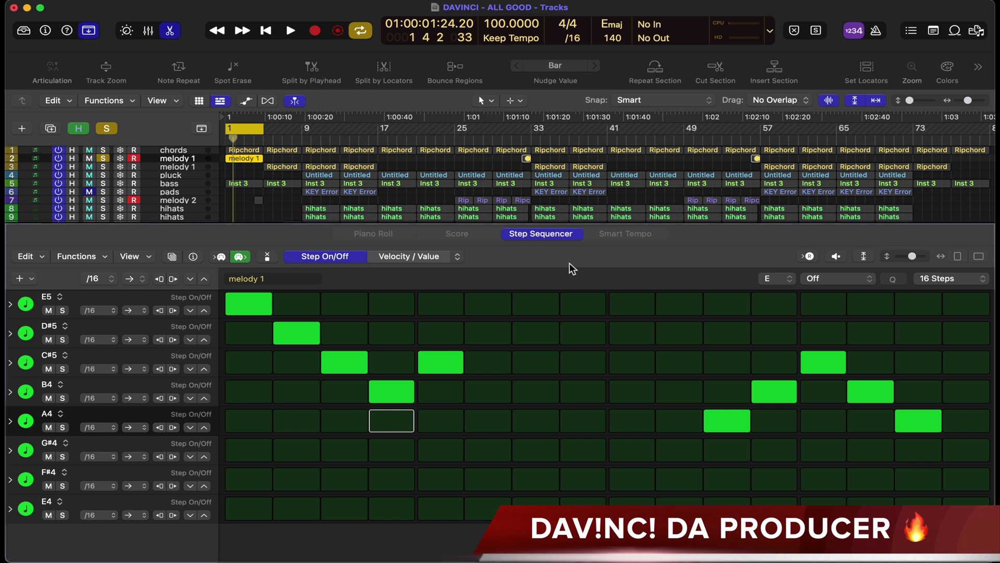
{"action": "key", "text": "space"}
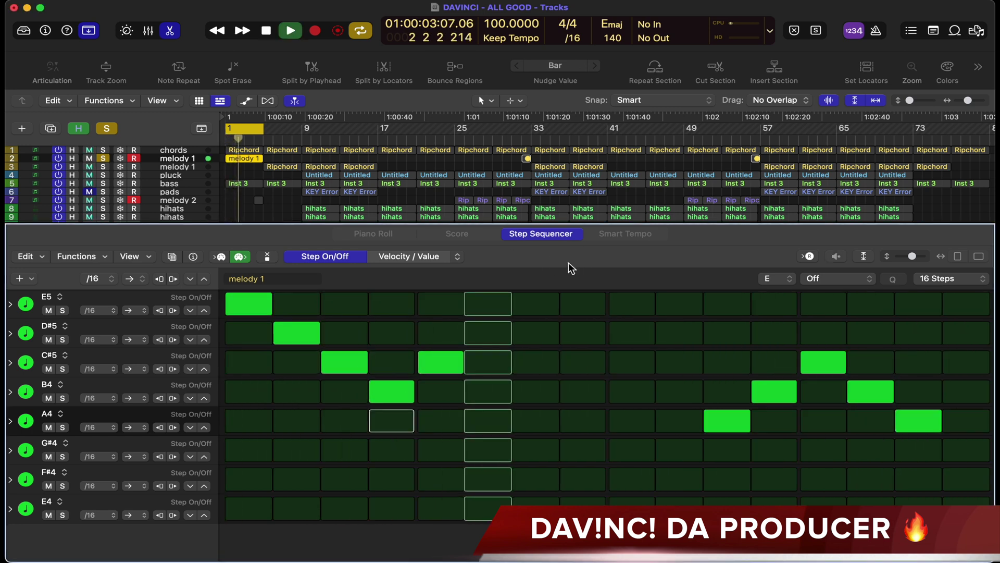
{"action": "key", "text": "space"}
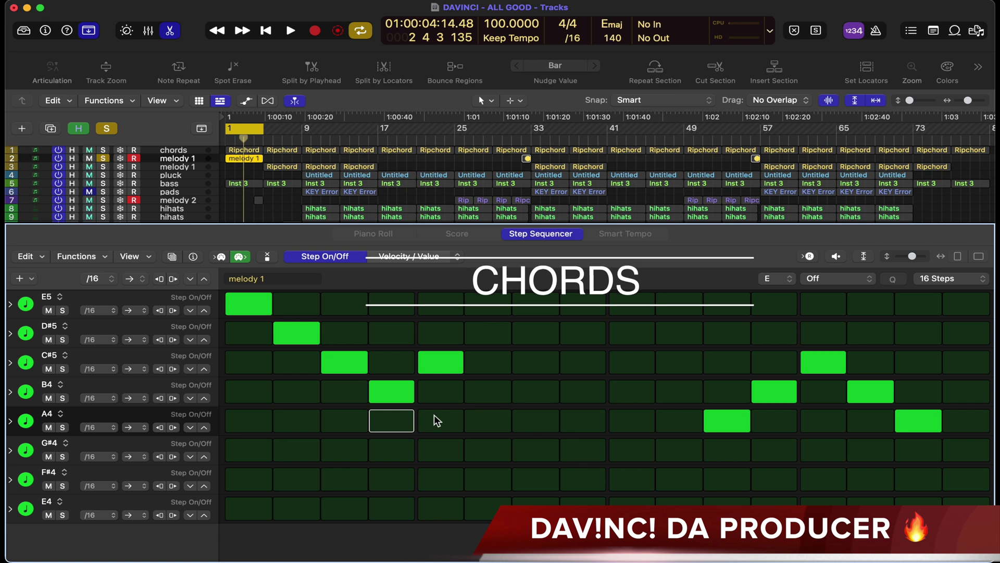
{"action": "left_click", "coordinate": [171, 256]}
Load the Major template from the Templates list into the melody 1 pattern
{"action": "left_click", "coordinate": [57, 325]}
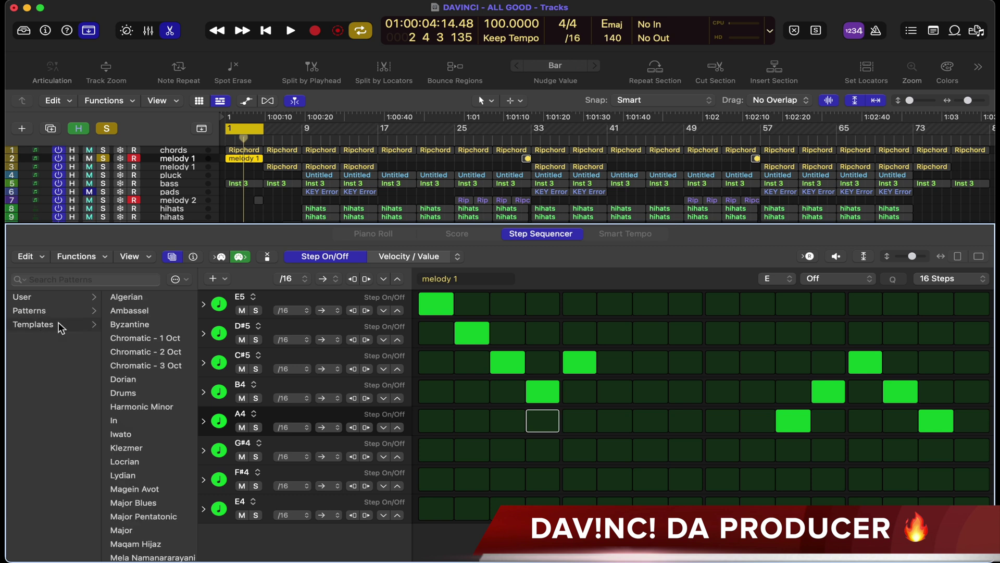
{"action": "scroll", "coordinate": [151, 417], "scroll_direction": "down", "scroll_amount": 5}
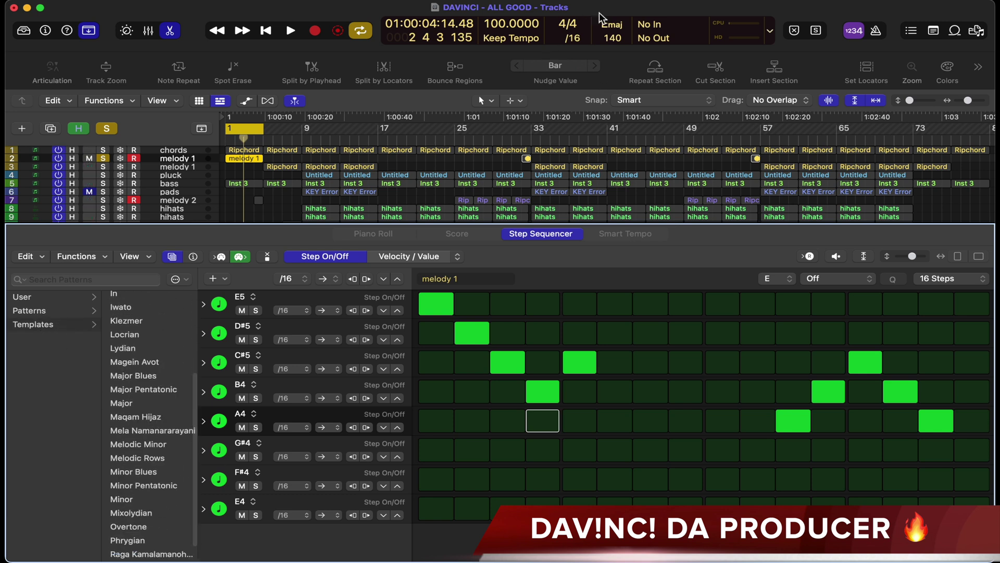
{"action": "left_click", "coordinate": [123, 404]}
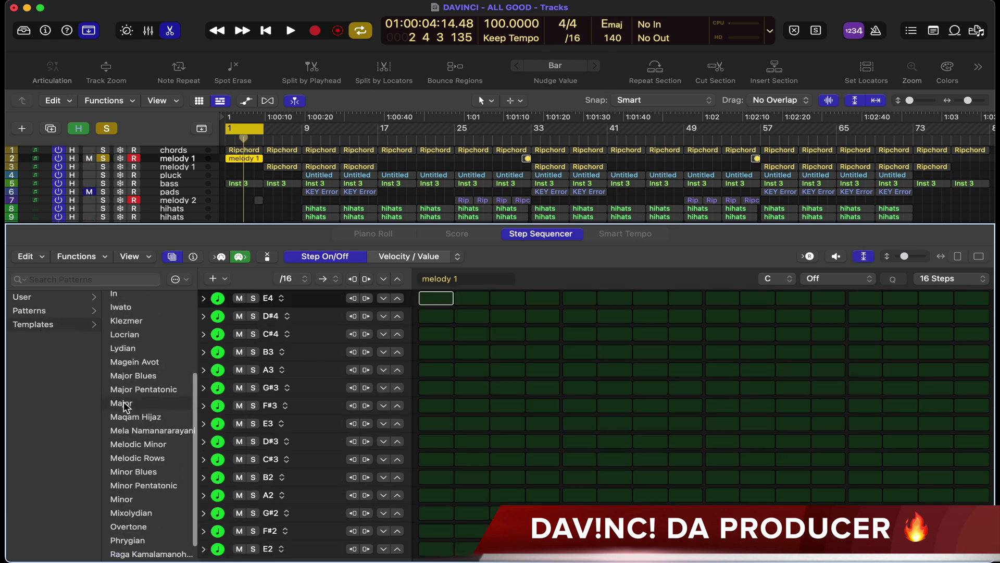
Enter an E3–G#3–B3 chord at step 1 and an F#3–A3–C#4 chord at step 2
{"action": "left_click", "coordinate": [172, 256]}
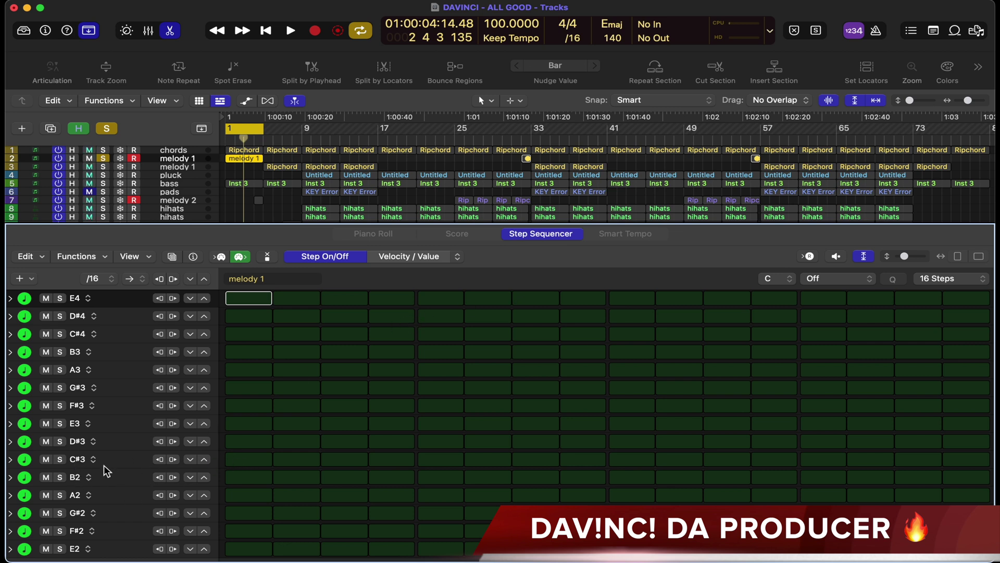
{"action": "left_click", "coordinate": [252, 423]}
{"action": "left_click", "coordinate": [244, 388]}
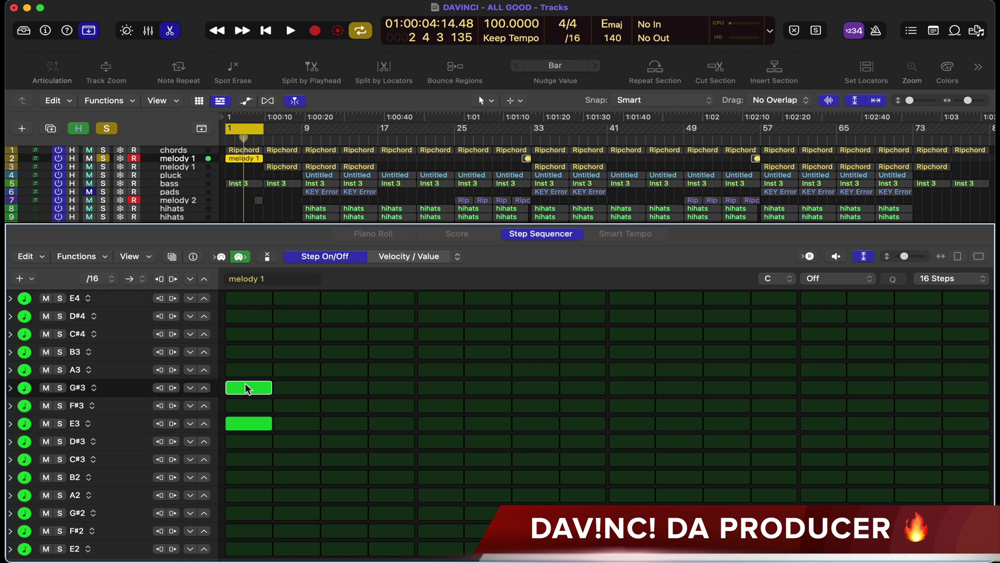
{"action": "left_click", "coordinate": [254, 353]}
{"action": "left_click", "coordinate": [298, 405]}
{"action": "left_click", "coordinate": [297, 370]}
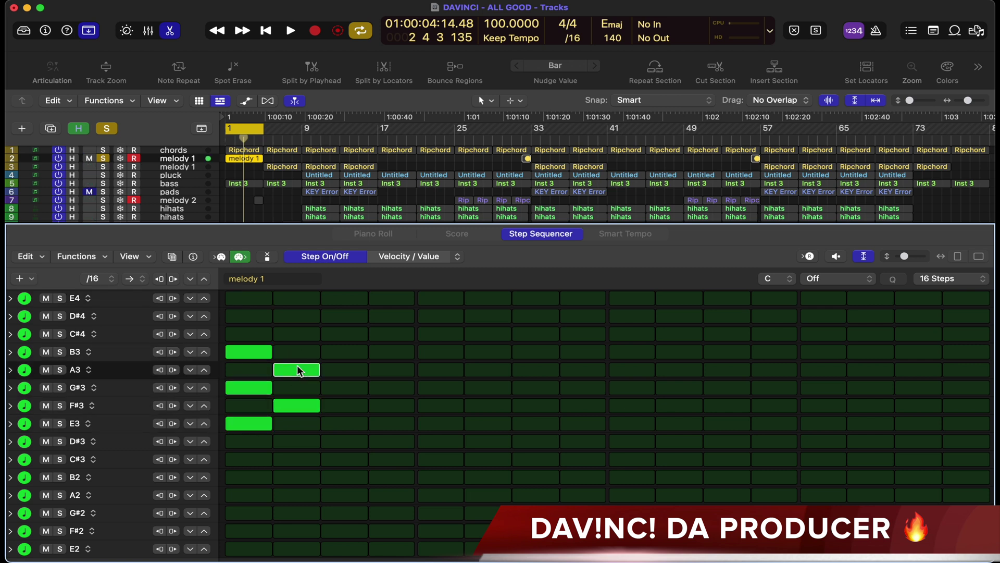
{"action": "left_click", "coordinate": [297, 334]}
Repeat the E3–G#3–B3 chord at step 3 and F#3–A3–C#4 at step 4
{"action": "left_click", "coordinate": [344, 356]}
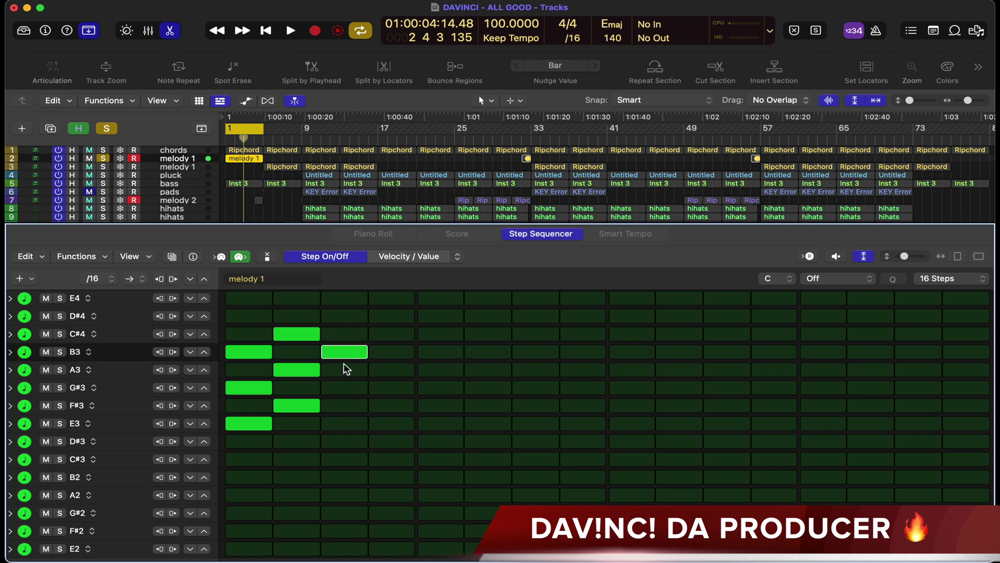
{"action": "left_click", "coordinate": [345, 387]}
{"action": "left_click", "coordinate": [344, 423]}
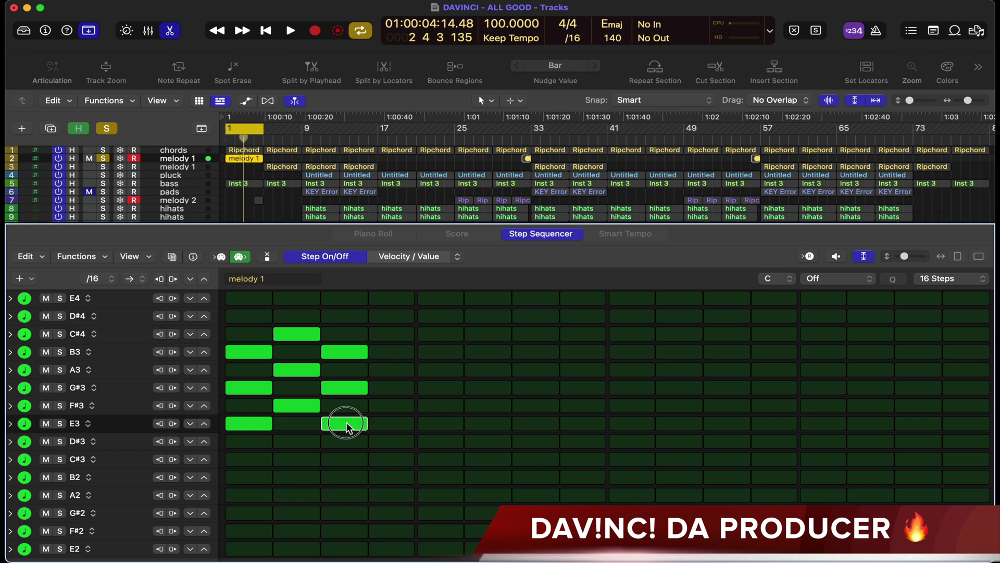
{"action": "left_click", "coordinate": [395, 405]}
{"action": "left_click", "coordinate": [393, 370]}
{"action": "left_click", "coordinate": [395, 352]}
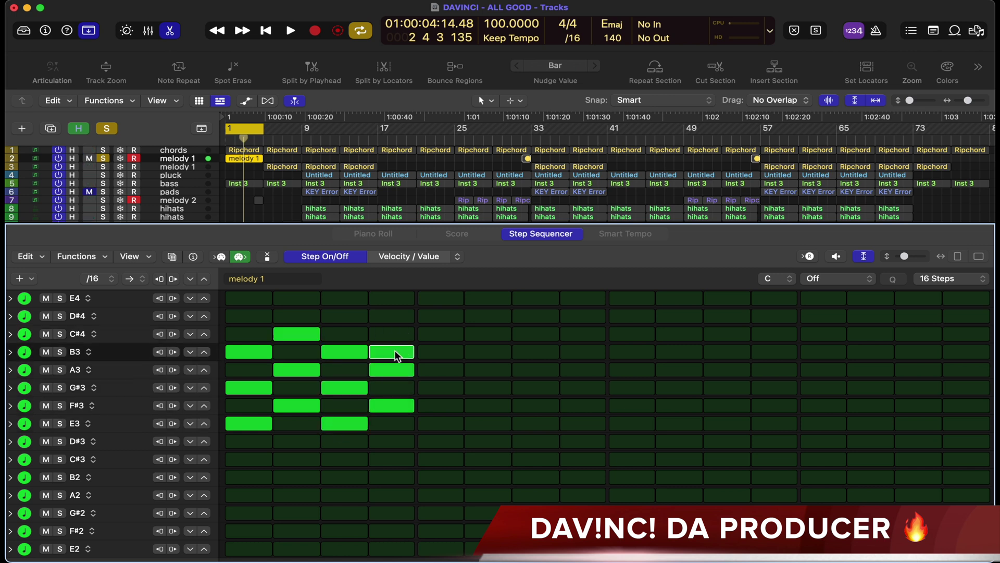
{"action": "left_click", "coordinate": [395, 352]}
{"action": "left_click", "coordinate": [395, 333]}
Play and stop the four-step chord pattern twice to audition it
{"action": "key", "text": "space"}
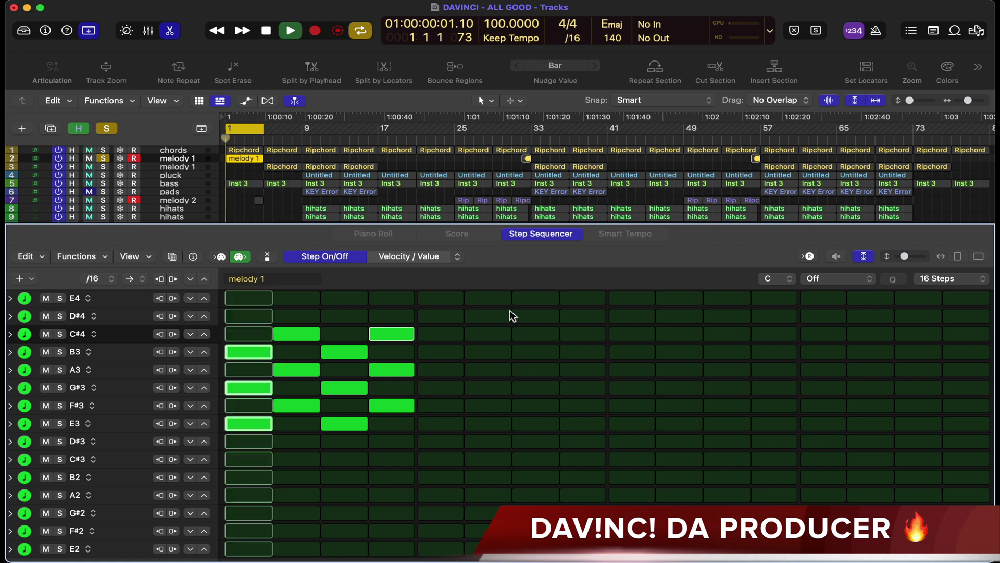
{"action": "key", "text": "space"}
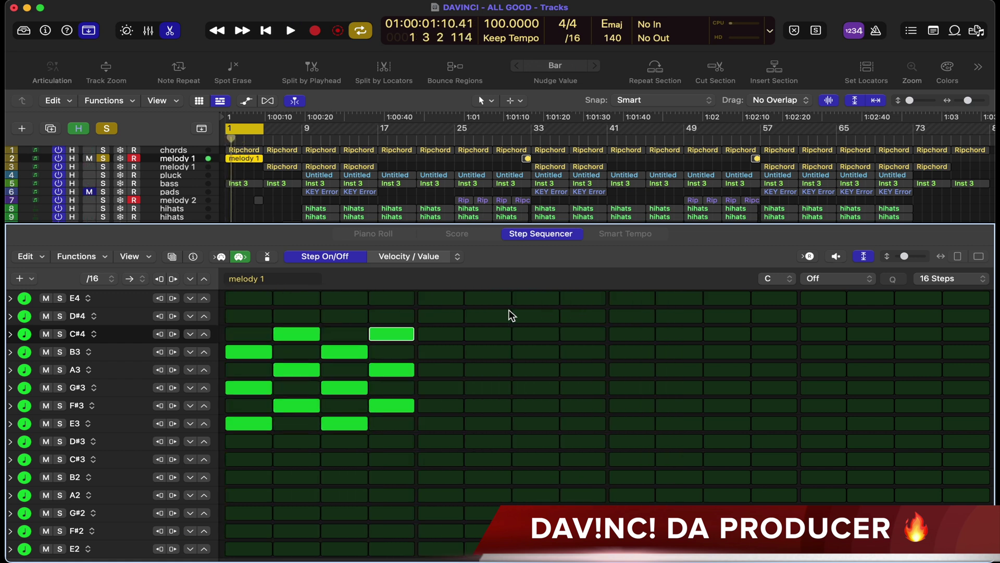
{"action": "key", "text": "space"}
{"action": "key", "text": "space"}
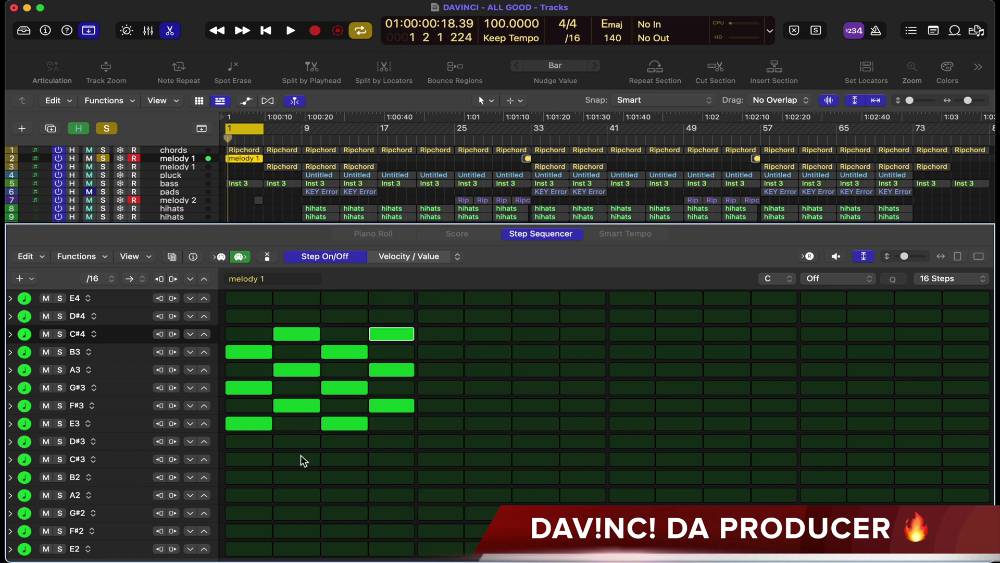
{"action": "left_click", "coordinate": [112, 280]}
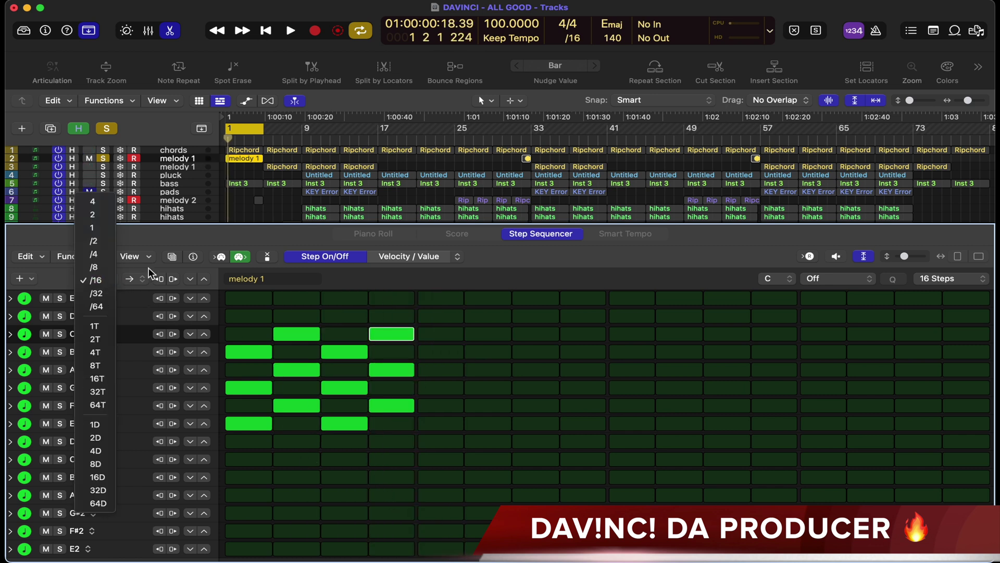
Show the pattern settings inspector, set the step rate to /4, and audition the pattern
{"action": "left_click", "coordinate": [196, 255]}
{"action": "left_click", "coordinate": [192, 256]}
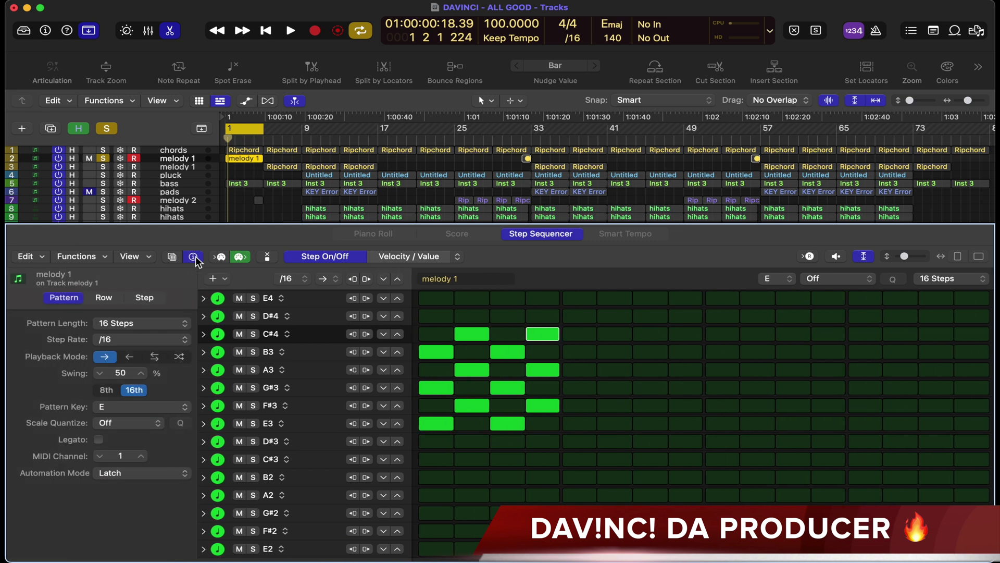
{"action": "left_click", "coordinate": [140, 341]}
{"action": "left_click", "coordinate": [122, 315]}
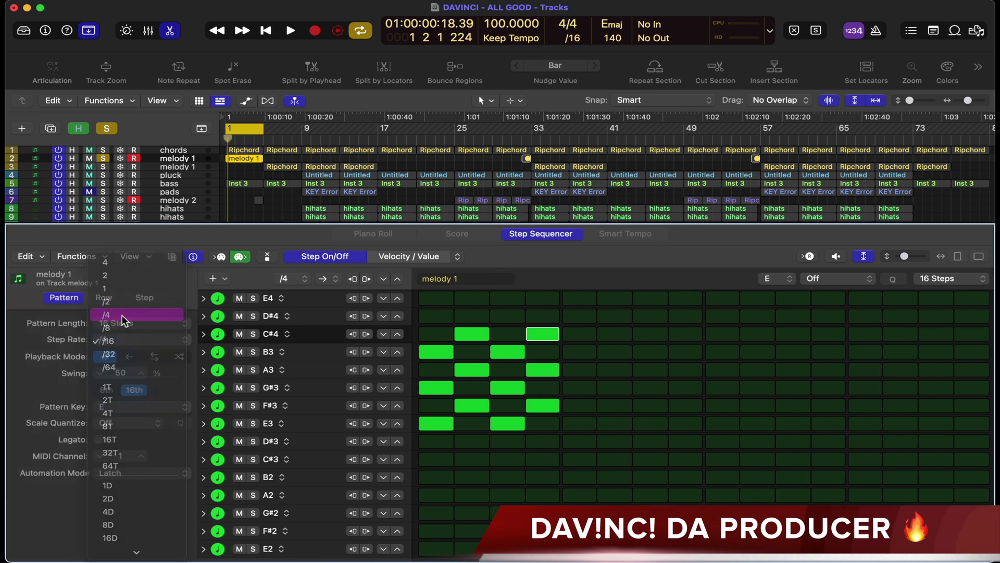
{"action": "key", "text": "space"}
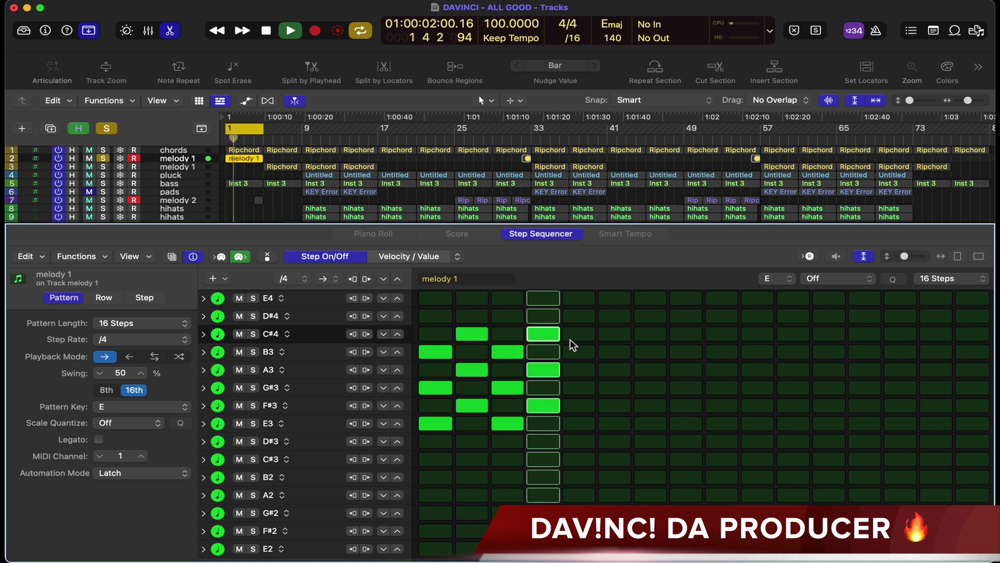
{"action": "key", "text": "space"}
Slow the step rate to /2 and then 1, auditioning each, and hide the side inspector
{"action": "left_click", "coordinate": [134, 339]}
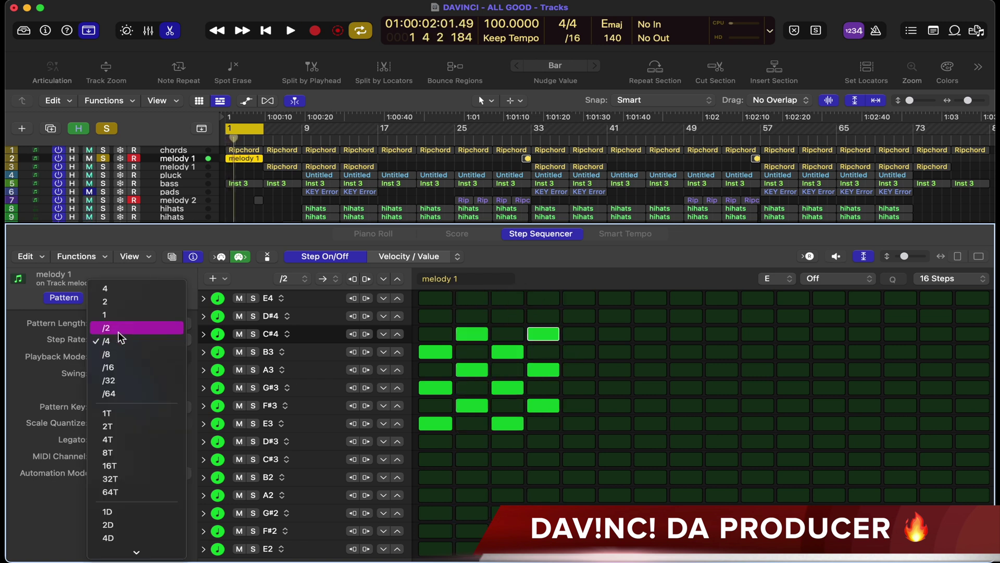
{"action": "left_click", "coordinate": [118, 331]}
{"action": "key", "text": "space"}
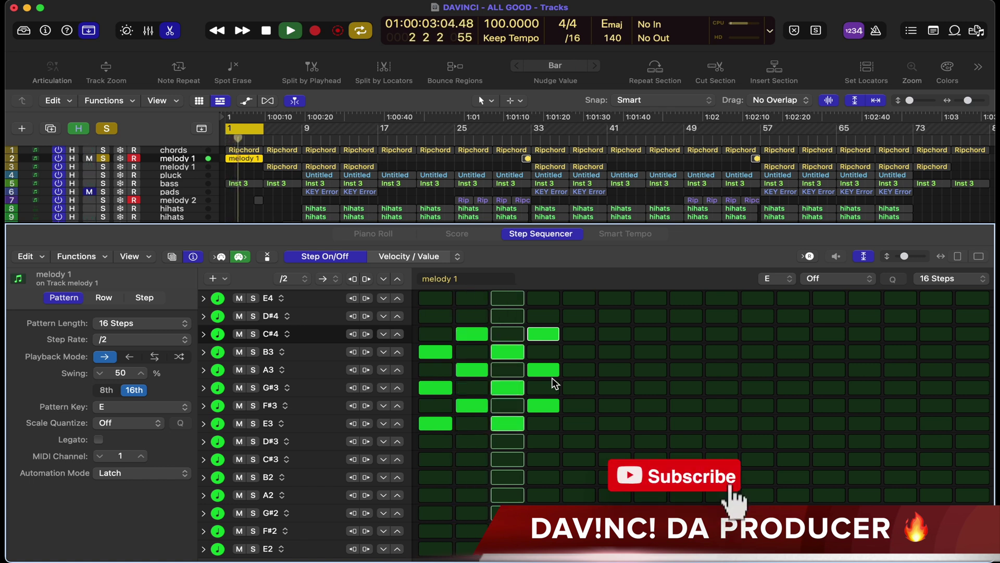
{"action": "key", "text": "space"}
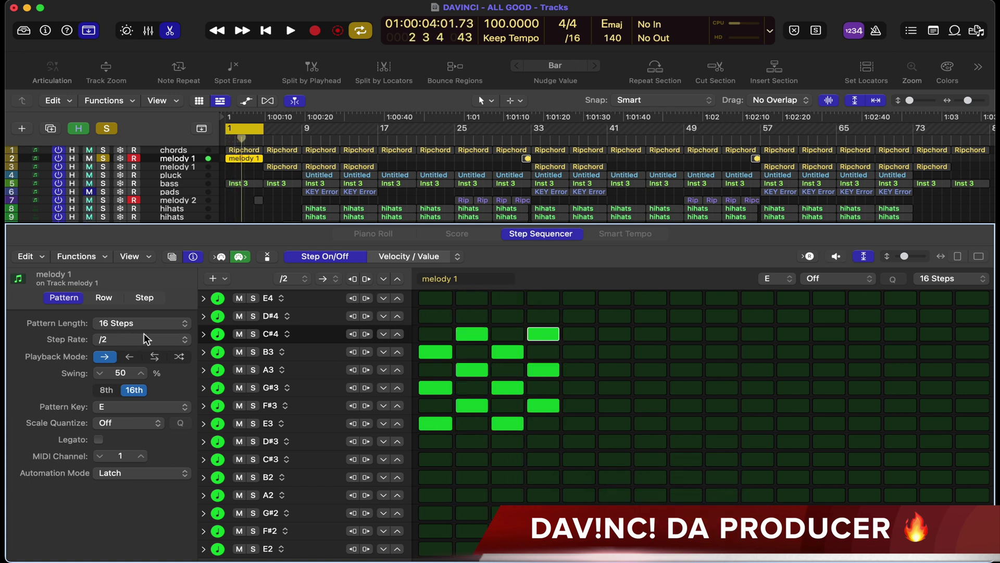
{"action": "left_click", "coordinate": [144, 339]}
{"action": "left_click", "coordinate": [124, 330]}
{"action": "key", "text": "space"}
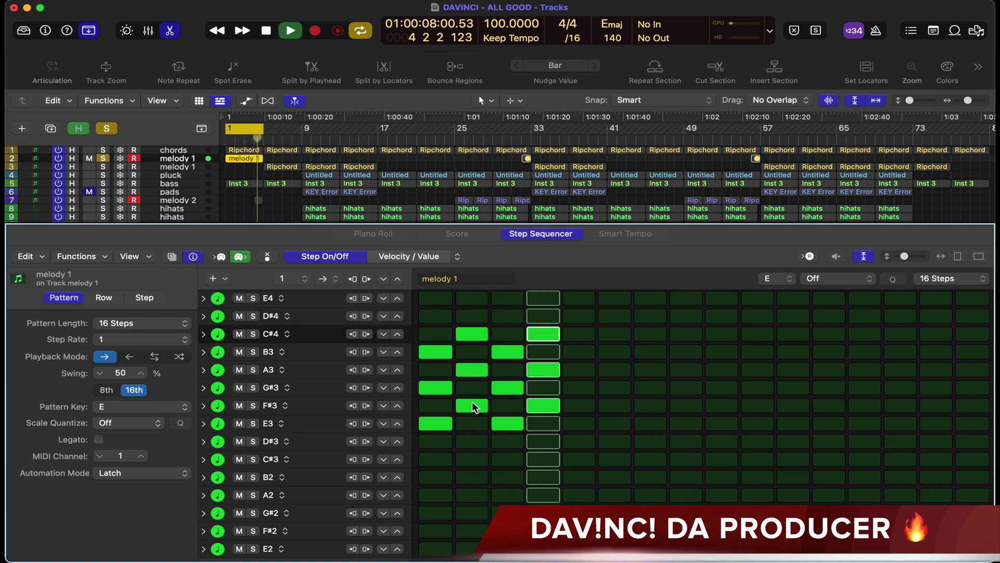
{"action": "key", "text": "space"}
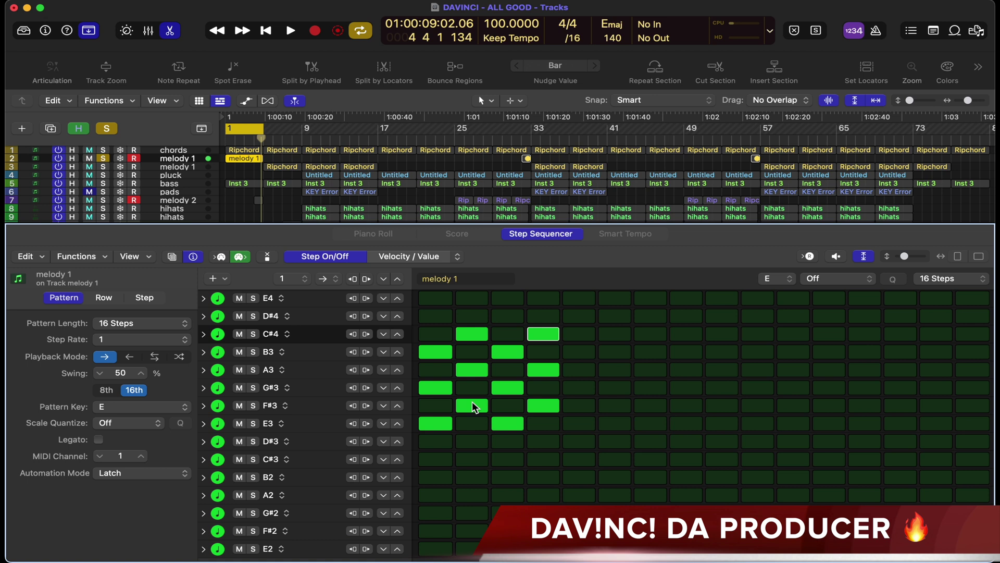
{"action": "key", "text": "i"}
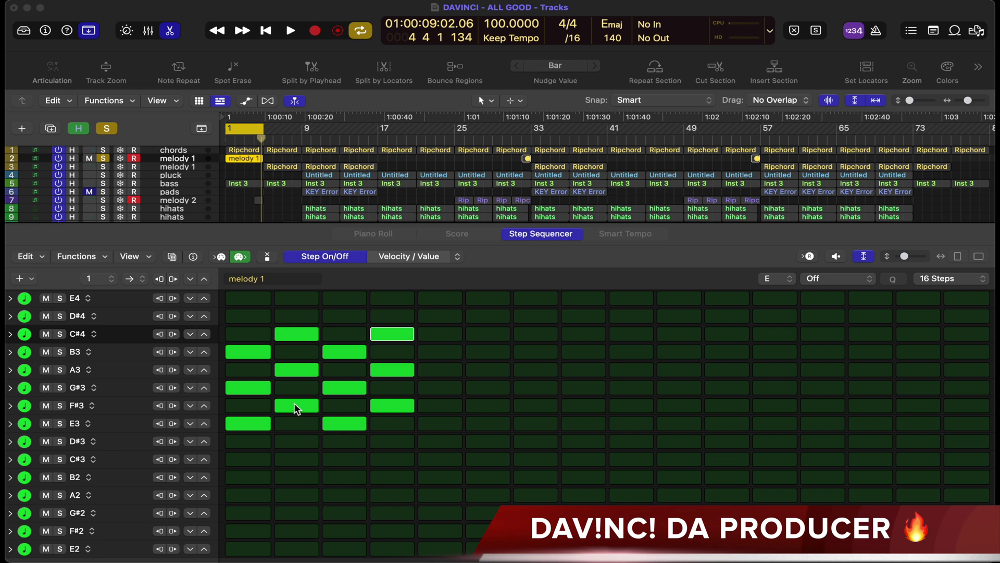
Convert the melody 1 pattern region into a regular MIDI region
{"action": "left_click", "coordinate": [557, 263]}
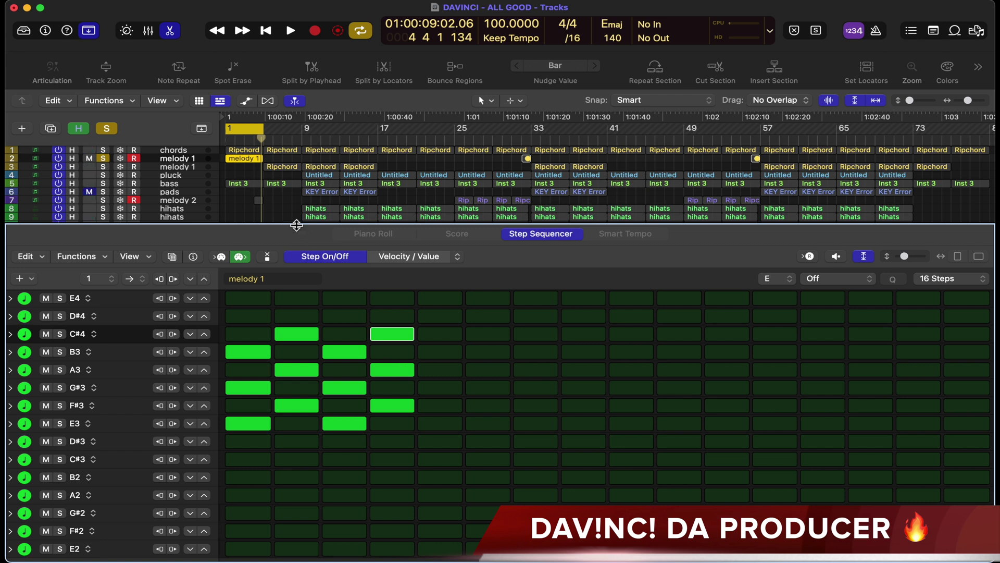
{"action": "right_click", "coordinate": [246, 159]}
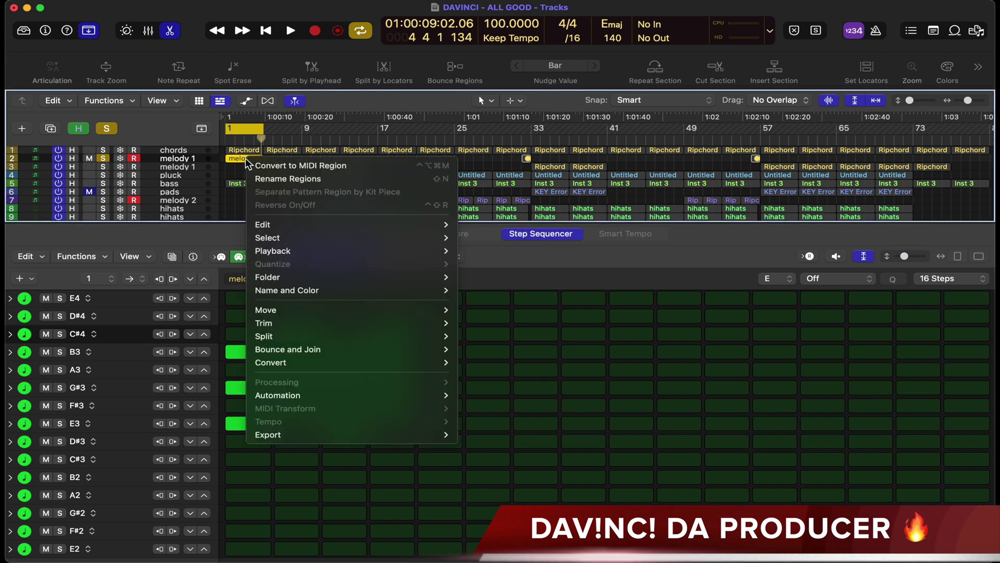
{"action": "left_click", "coordinate": [276, 165]}
{"action": "scroll", "coordinate": [592, 427], "scroll_direction": "down", "scroll_amount": 5}
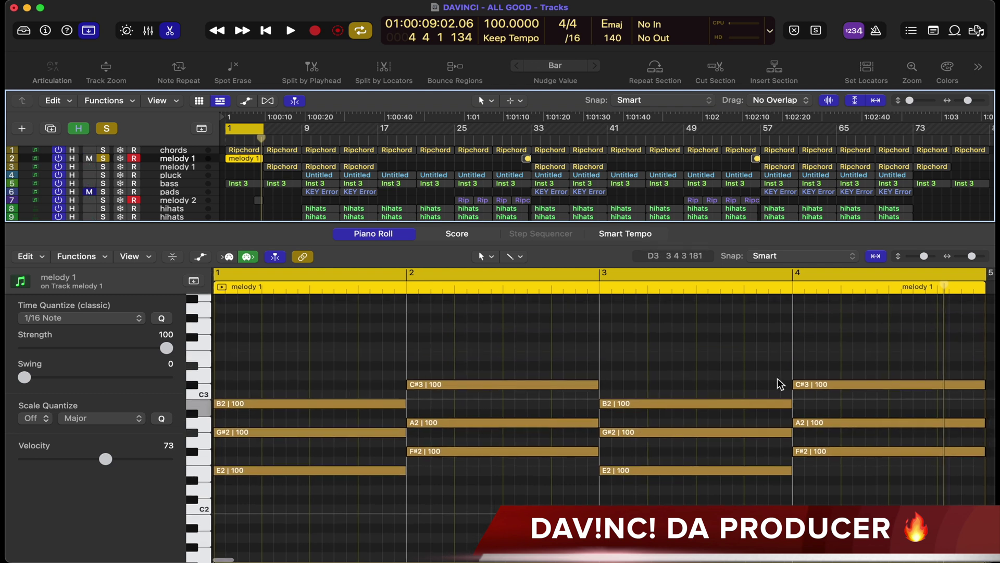
Play back the alternating E2–G#2–B2 and F#2–A2–C#3 chords in the piano roll
{"action": "key", "text": "space"}
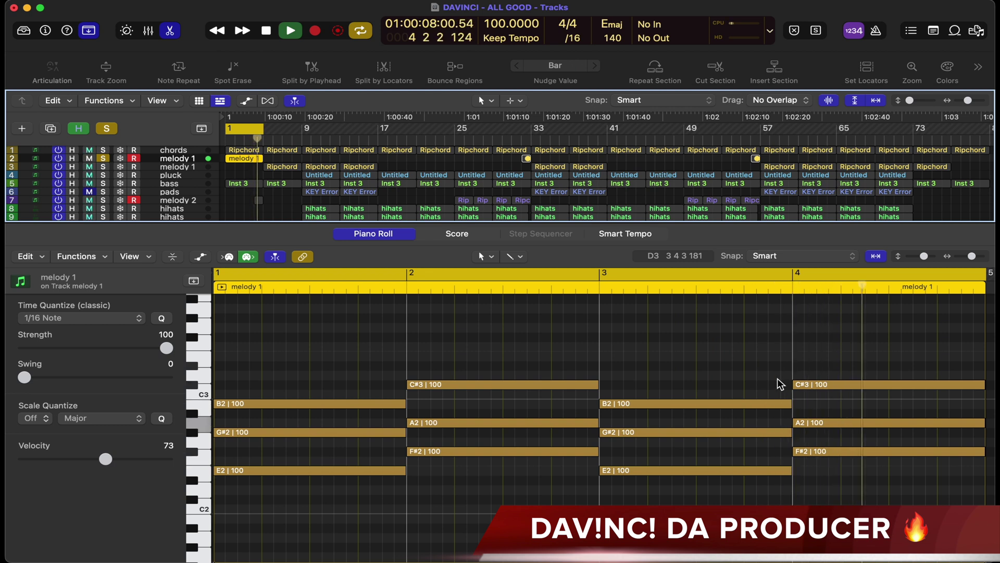
{"action": "key", "text": "space"}
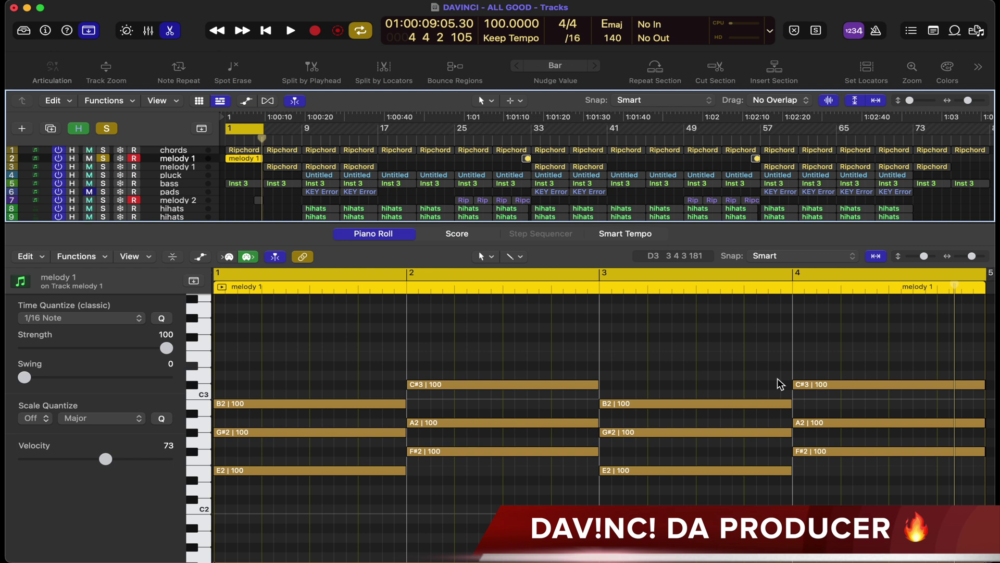
{"action": "right_click", "coordinate": [249, 158]}
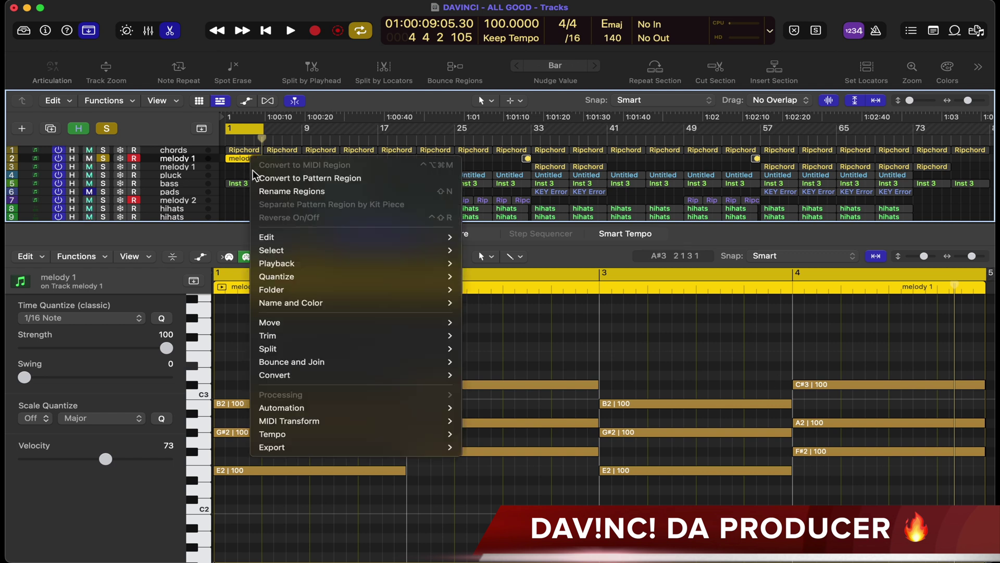
Convert melody 1 back to a pattern region and browse its pages, returning to page one
{"action": "left_click", "coordinate": [295, 178]}
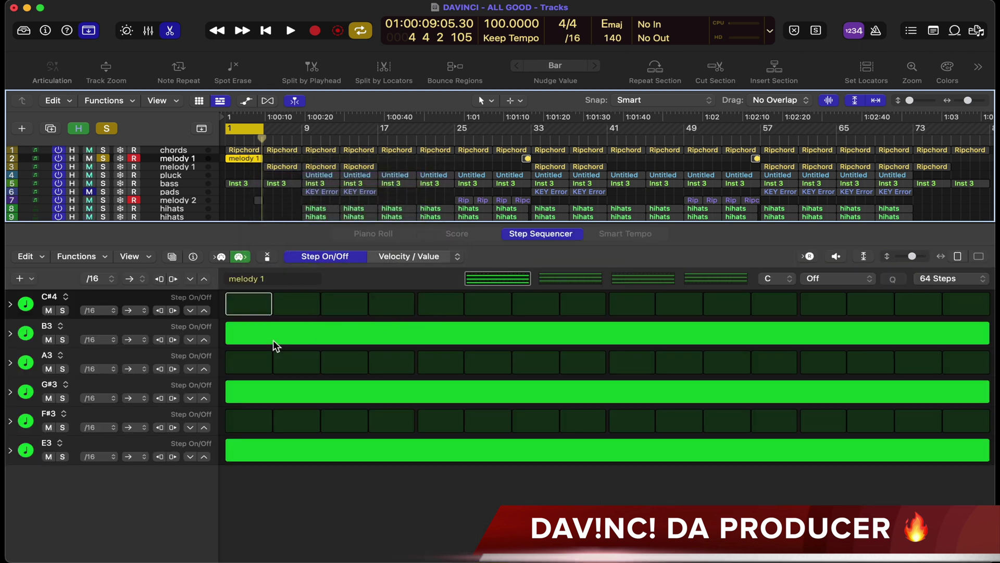
{"action": "left_click_drag", "start_coordinate": [596, 281], "coordinate": [644, 280]}
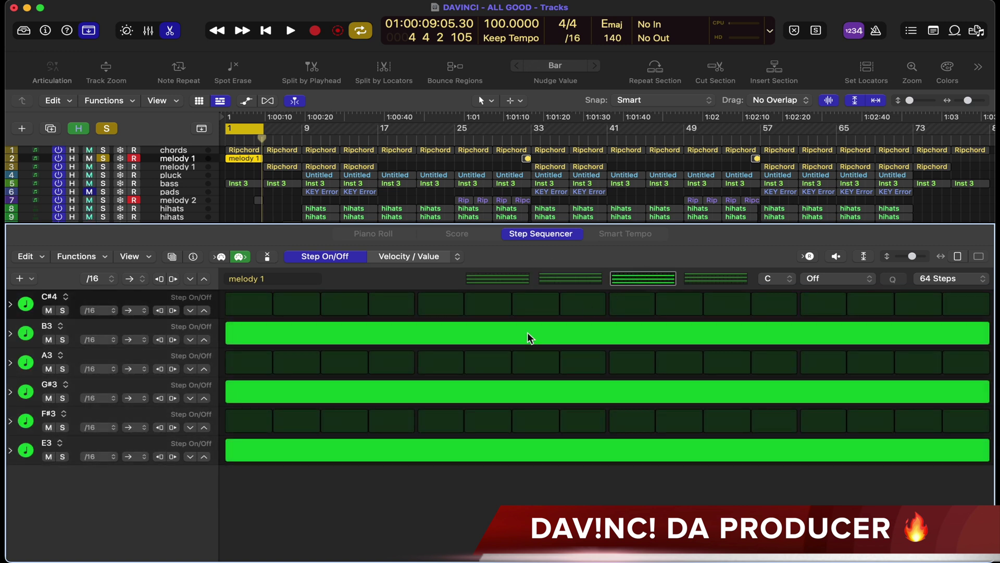
{"action": "left_click", "coordinate": [502, 280]}
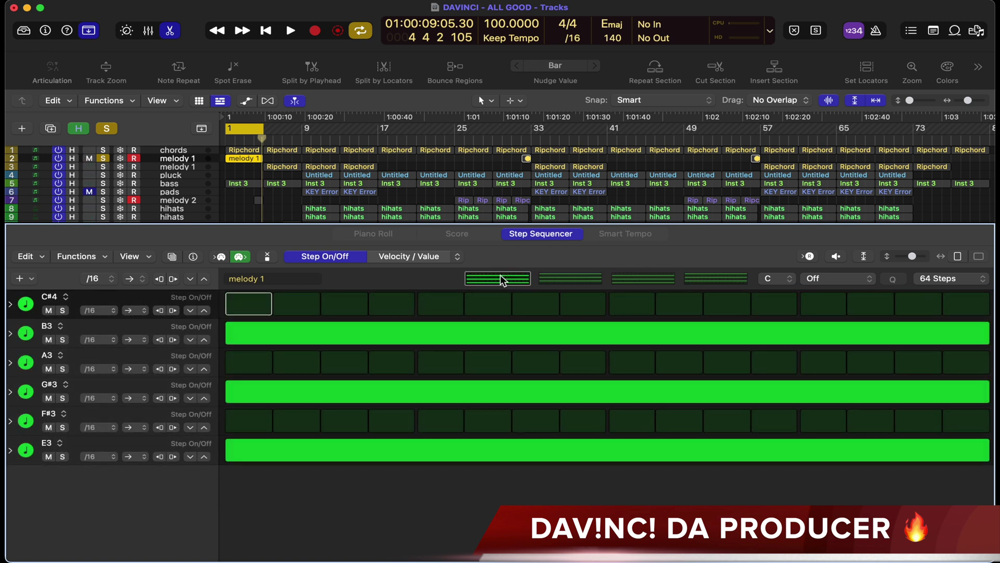
Add C#4 steps 1 and 4, A3 steps 2, 3 and 5, F#3 steps 7 and 9, and play the pattern
{"action": "left_click", "coordinate": [257, 305]}
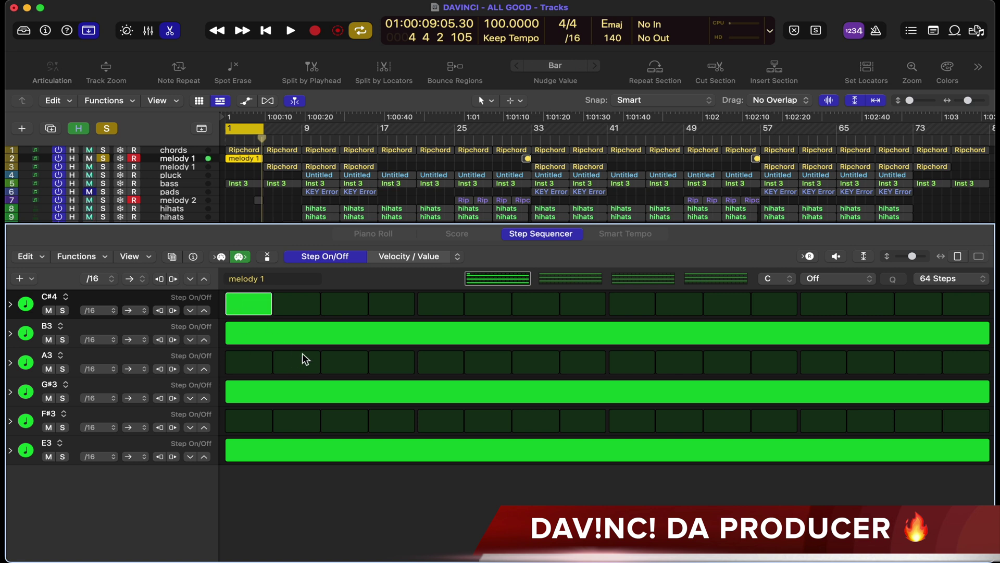
{"action": "left_click", "coordinate": [302, 359]}
{"action": "left_click", "coordinate": [345, 366]}
{"action": "left_click", "coordinate": [410, 309]}
{"action": "left_click", "coordinate": [456, 363]}
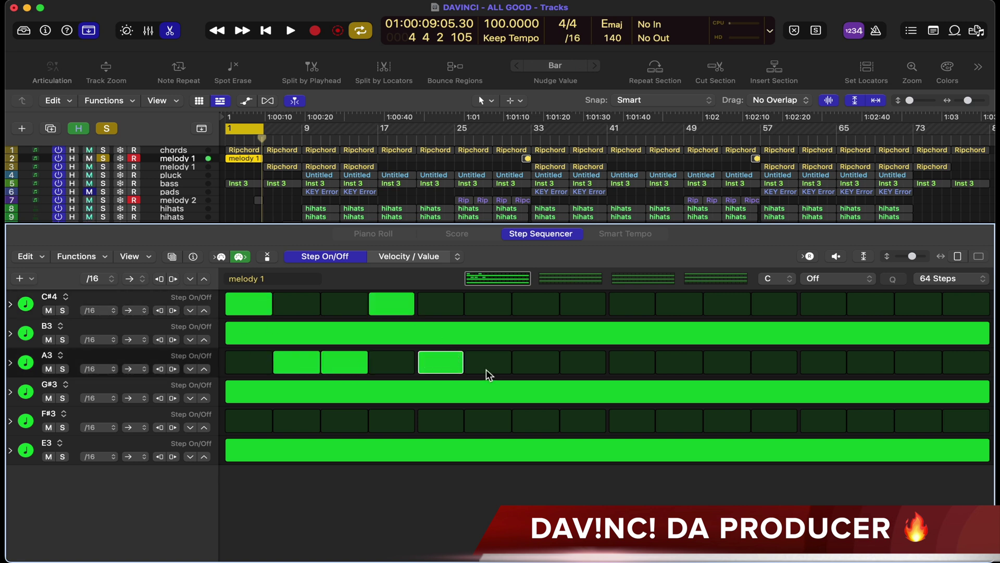
{"action": "left_click", "coordinate": [555, 422]}
{"action": "left_click", "coordinate": [636, 423]}
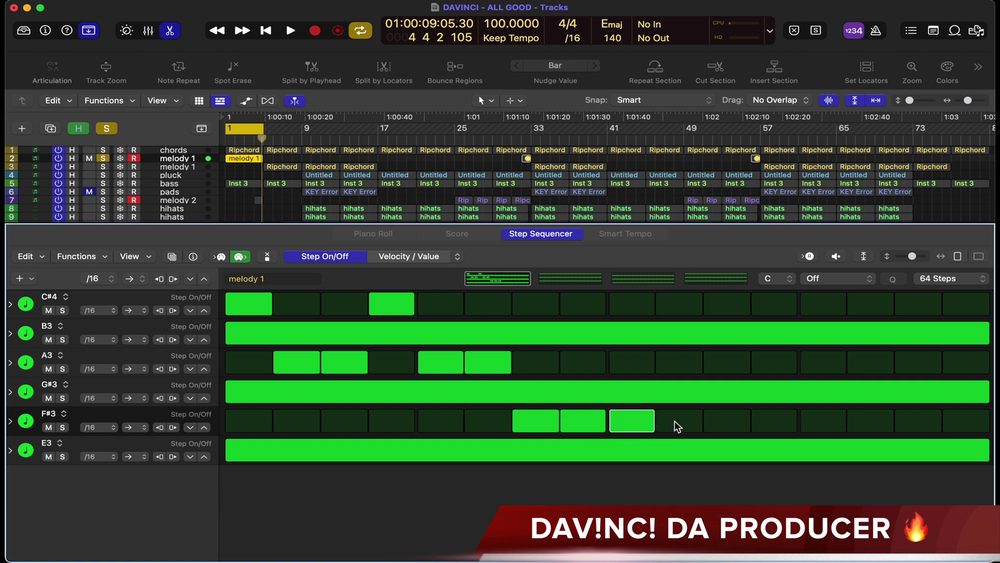
{"action": "key", "text": "space"}
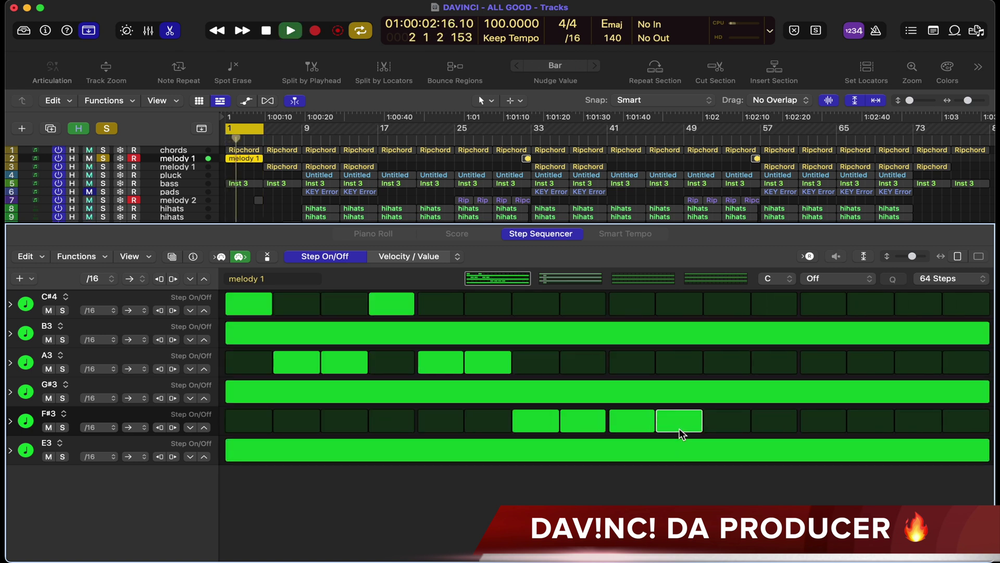
{"action": "key", "text": "space"}
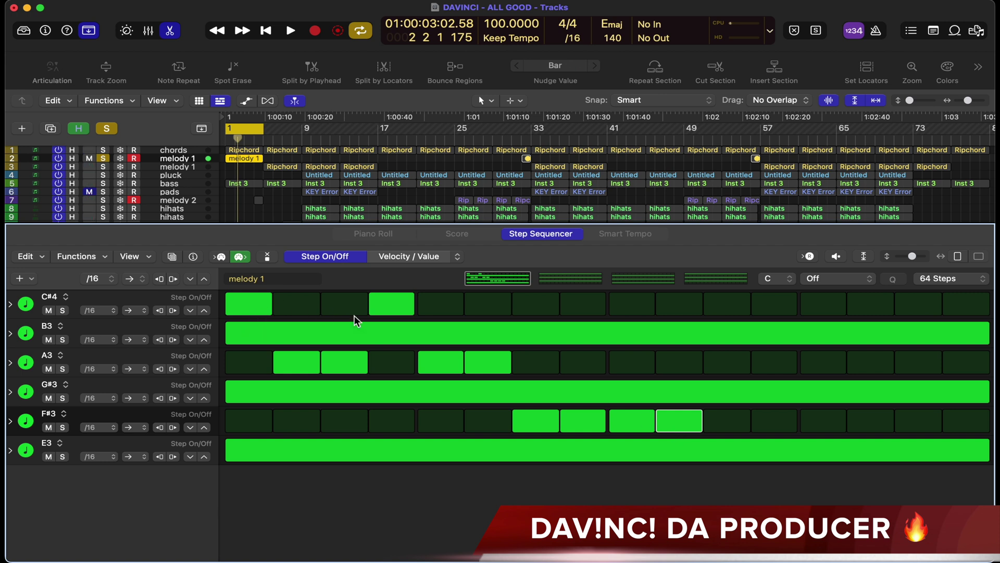
Switch the added F#3, A3 and C#4 steps back off, leaving the sustained E3, G#3 and B3
{"action": "left_click_drag", "start_coordinate": [689, 421], "coordinate": [533, 420]}
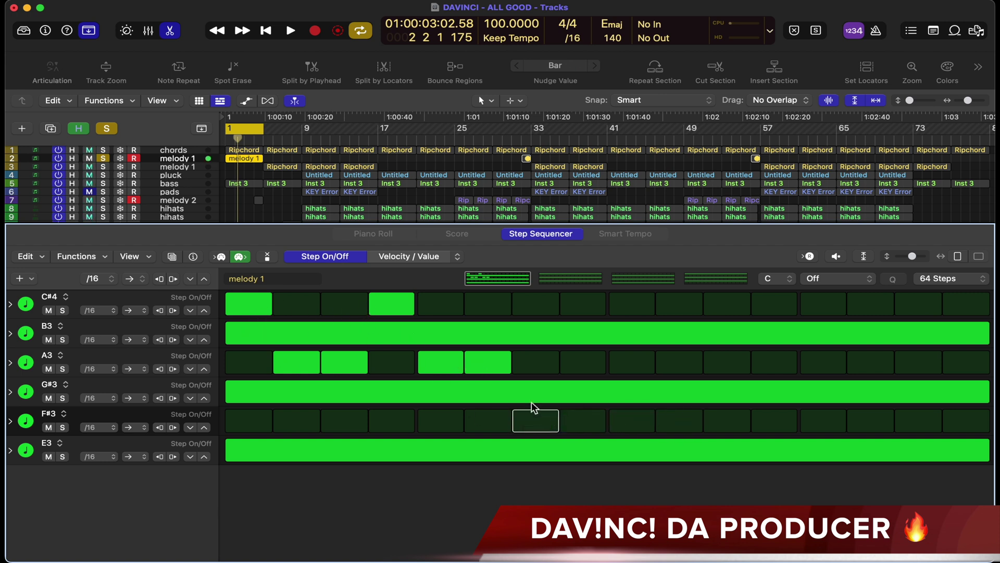
{"action": "left_click", "coordinate": [489, 362]}
{"action": "left_click", "coordinate": [449, 359]}
{"action": "left_click", "coordinate": [388, 304]}
{"action": "left_click_drag", "start_coordinate": [350, 359], "coordinate": [297, 362]}
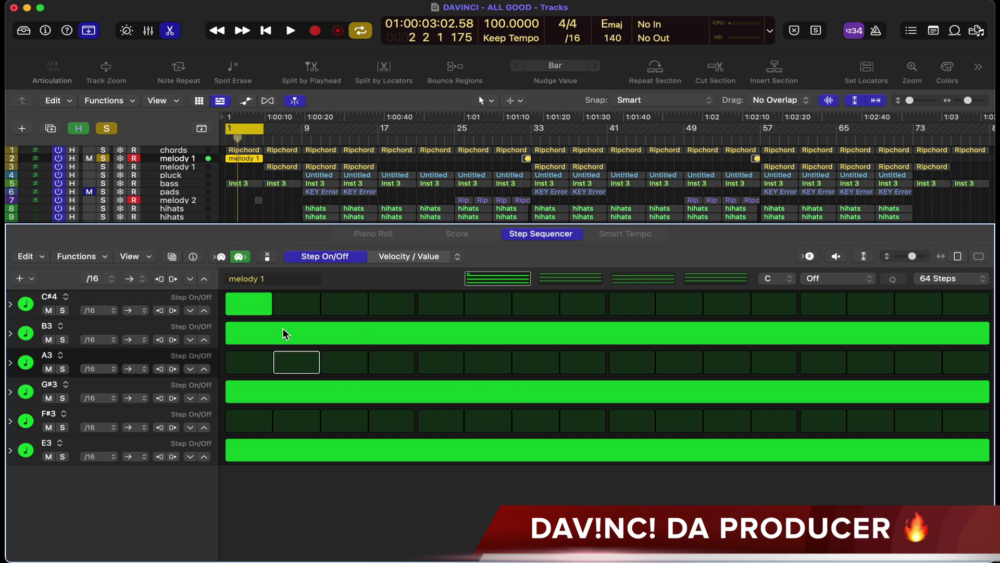
{"action": "left_click", "coordinate": [268, 311]}
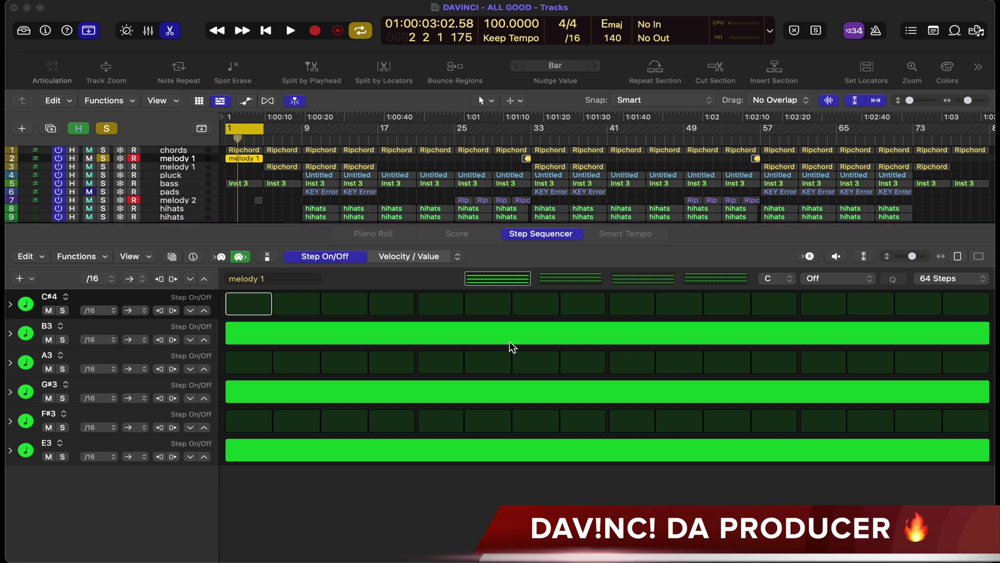
Convert melody 1 to a MIDI region again, showing its E2–G#2–B2 and F#2–A2–C#3 chords
{"action": "right_click", "coordinate": [241, 156]}
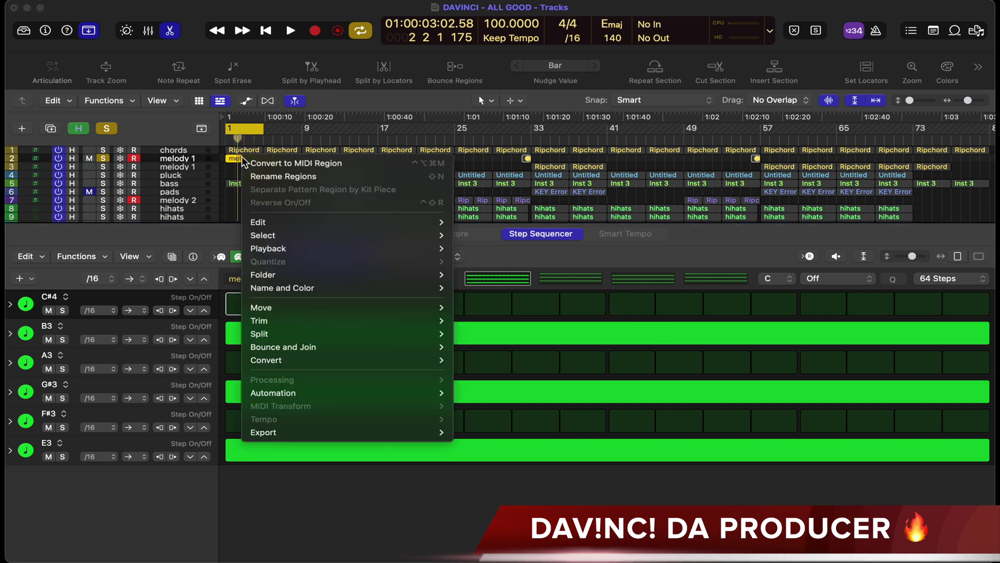
{"action": "left_click", "coordinate": [287, 162]}
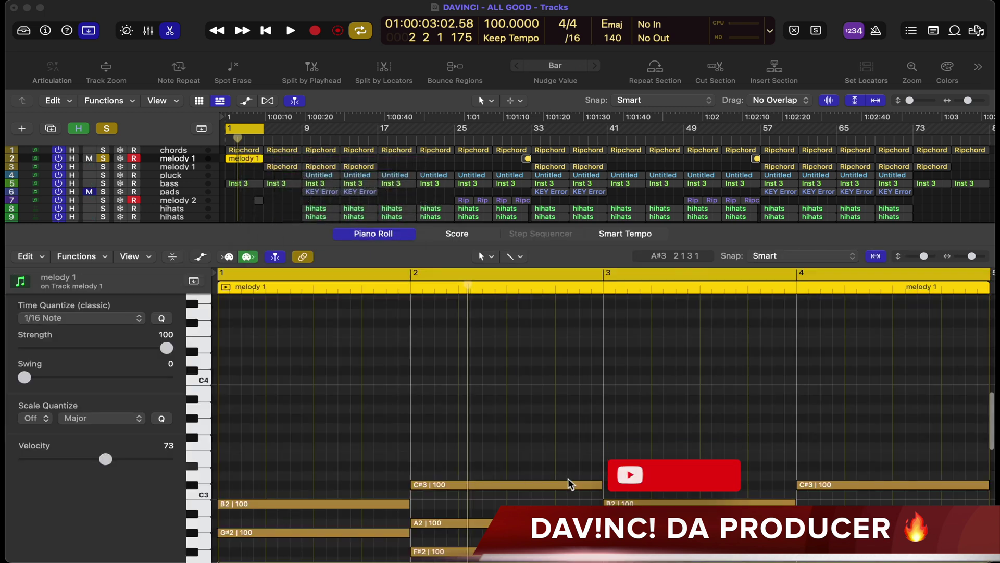
{"action": "scroll", "coordinate": [572, 482], "scroll_direction": "down", "scroll_amount": 4}
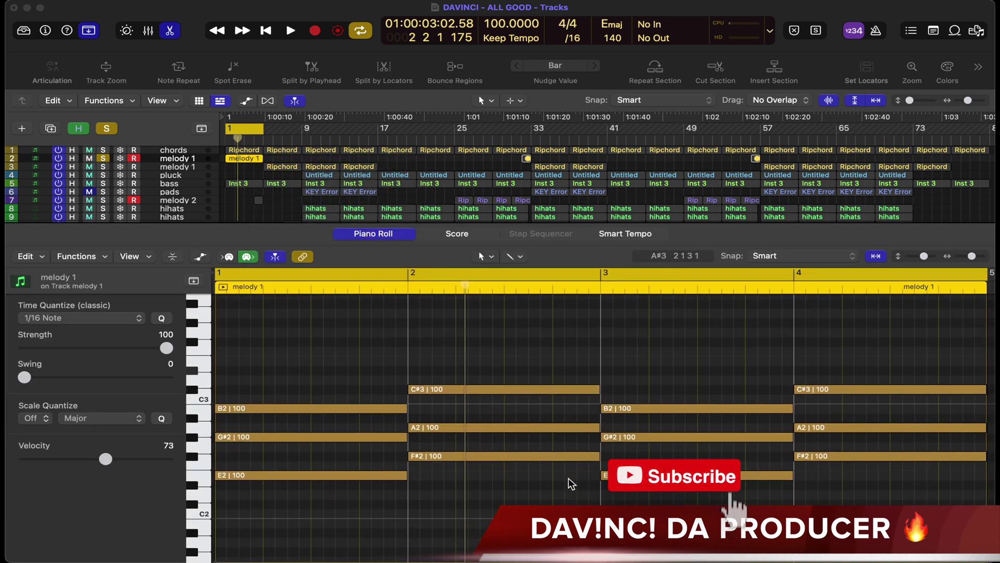